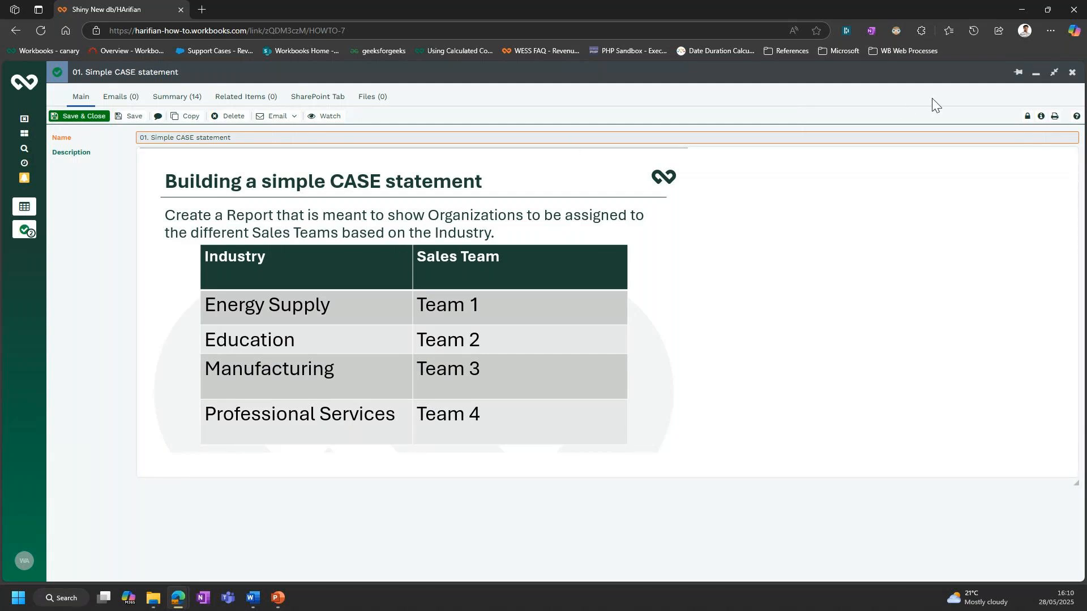
- Open the 01. Simple CASE Statement report from the Webinar list, maximise it and start editing it
click(1036, 79)
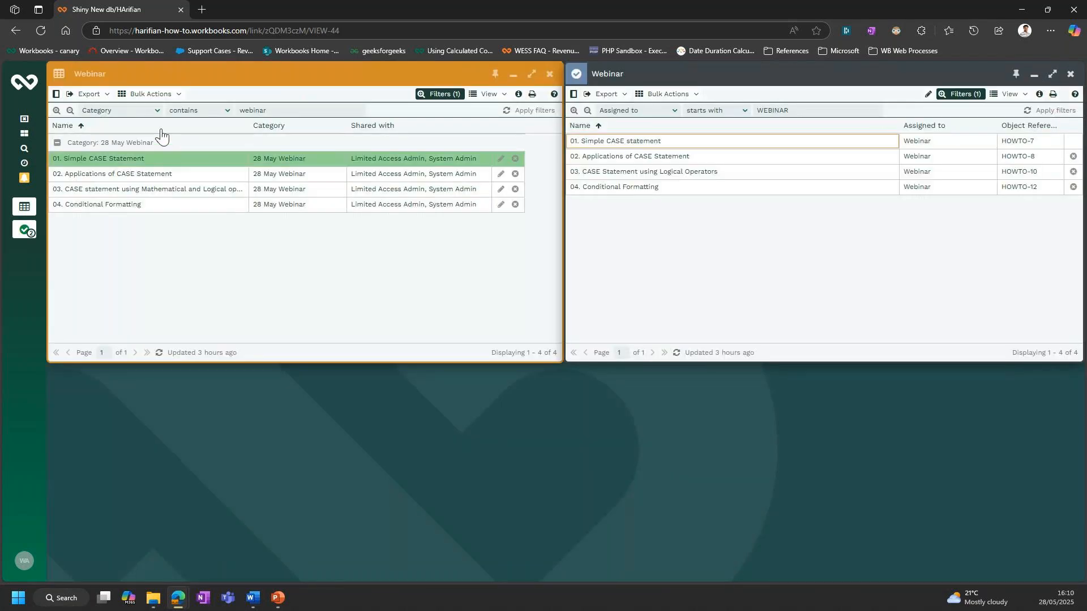
click(125, 155)
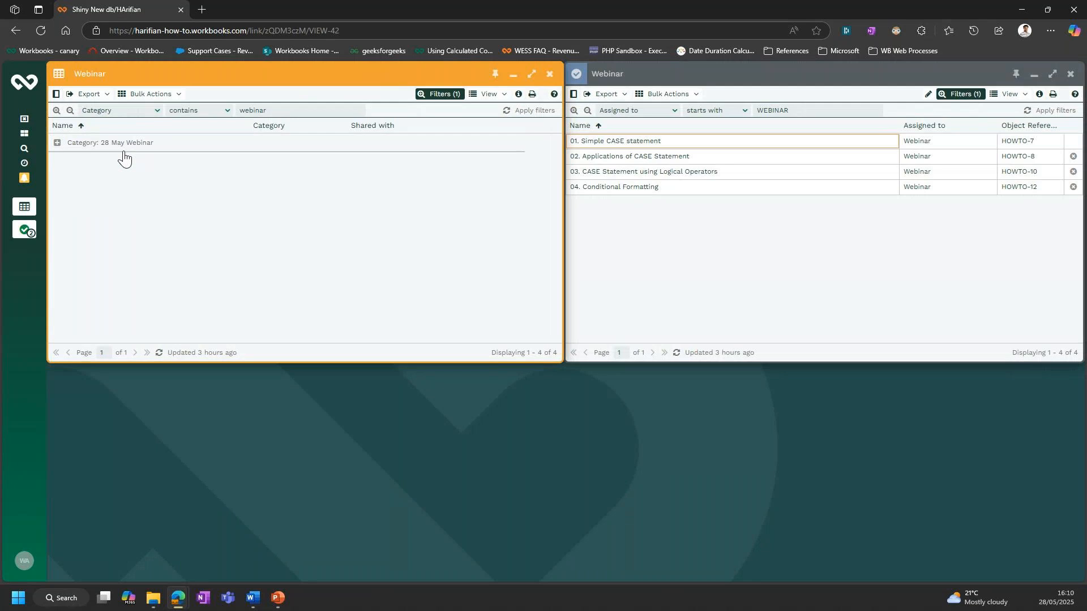
click(125, 158)
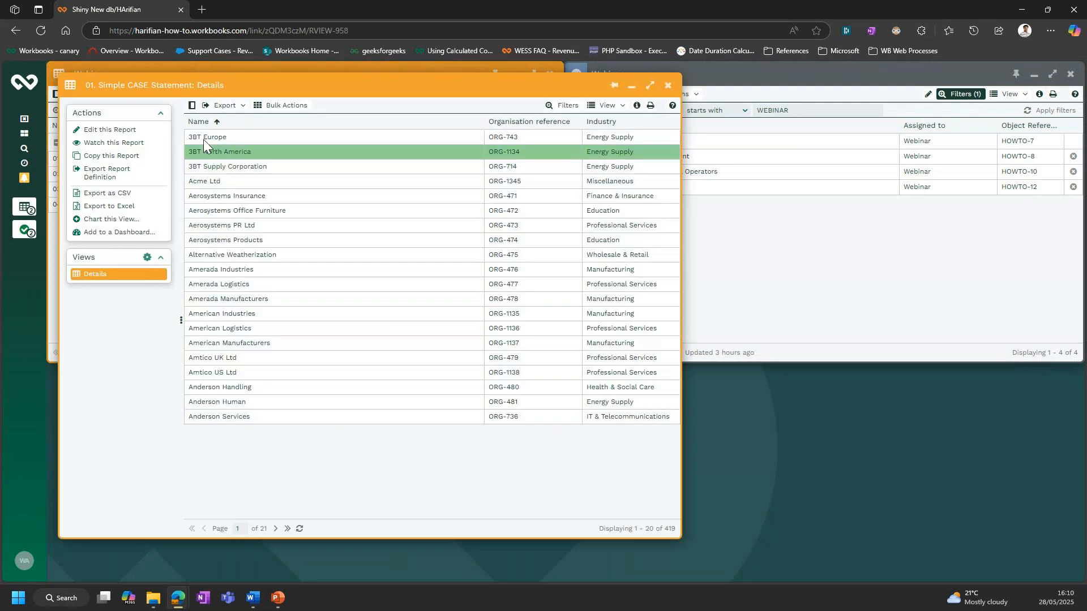
double_click(257, 90)
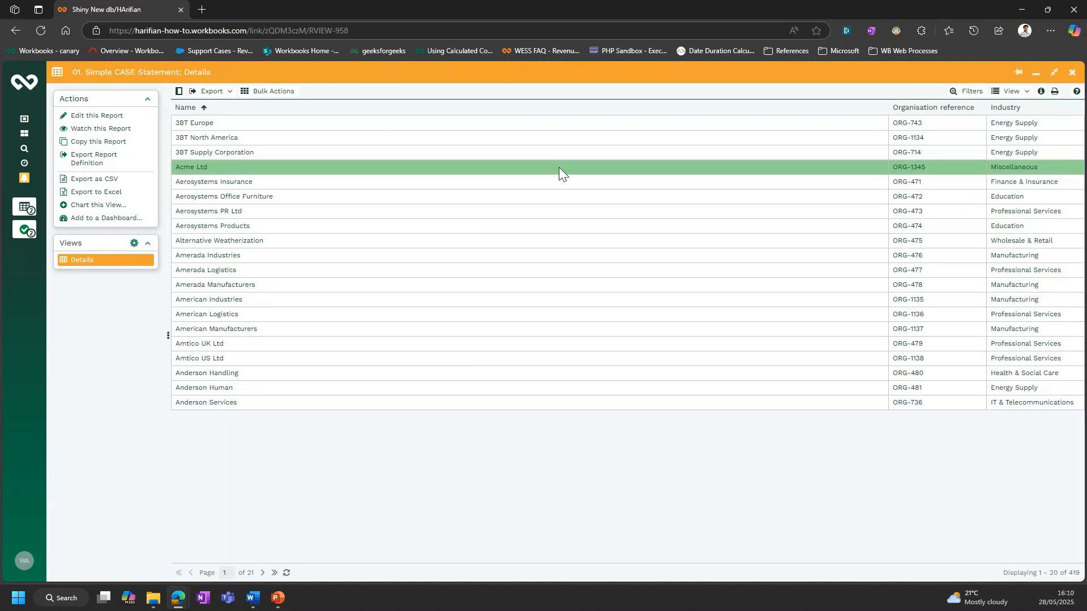
click(133, 114)
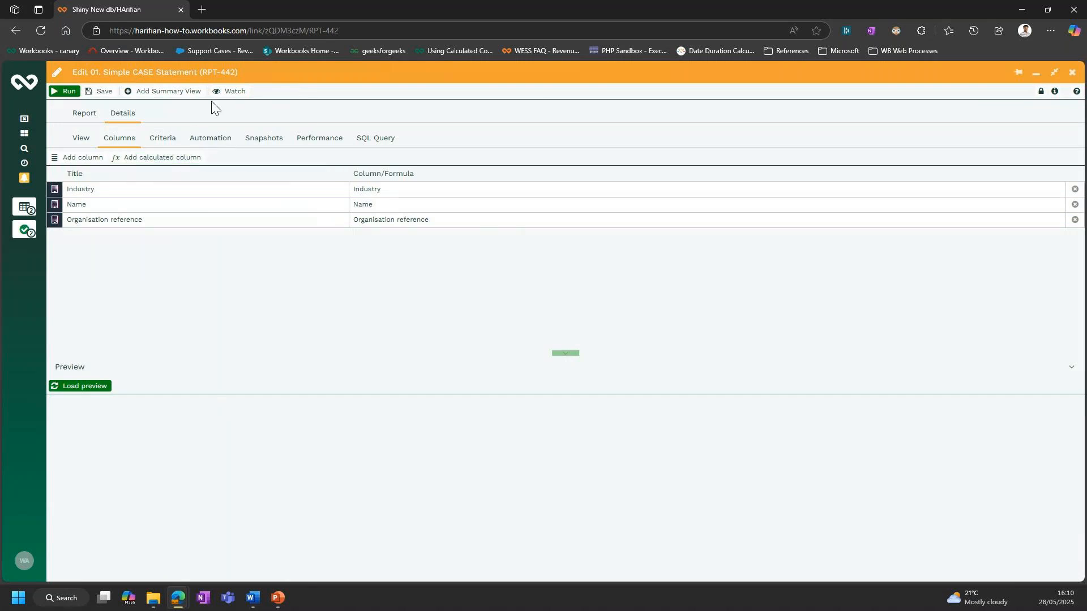
- Start a new calculated column in the report and title it Simple Case Statement
click(180, 159)
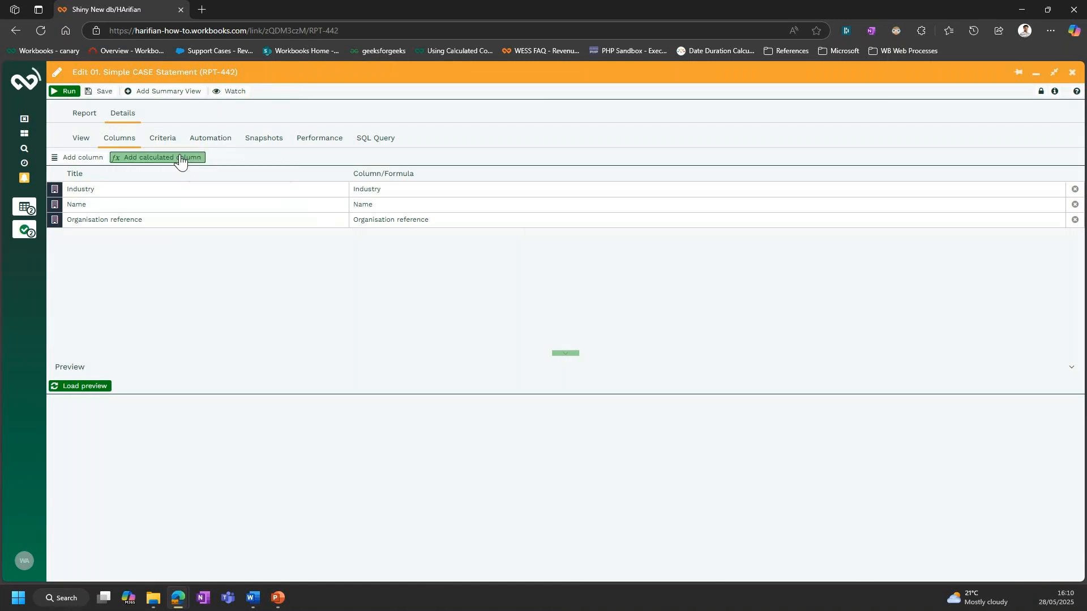
drag(662, 92, 648, 125)
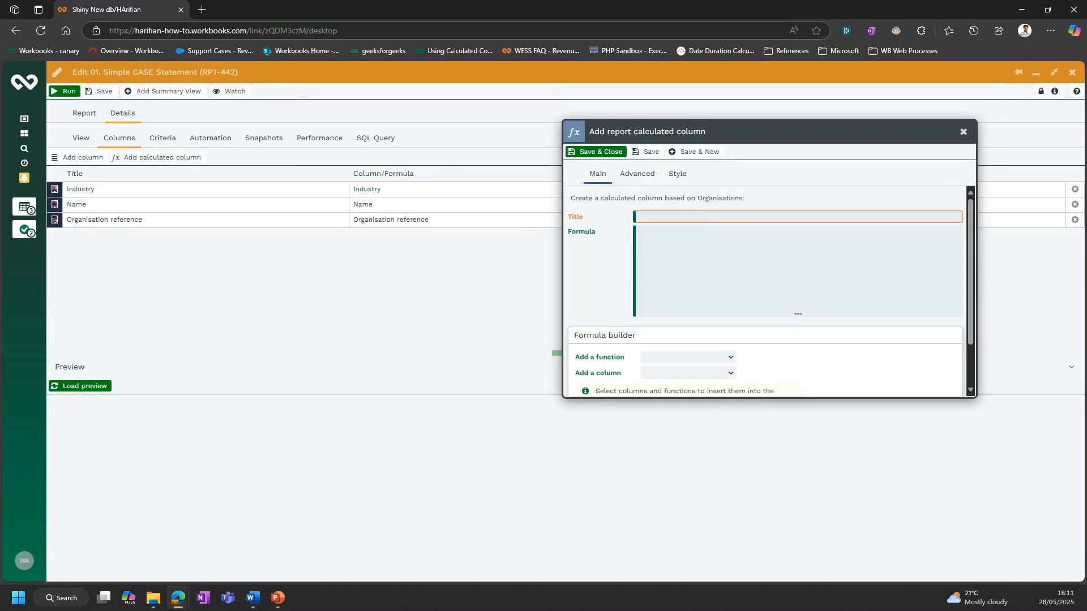
key(alt+Tab)
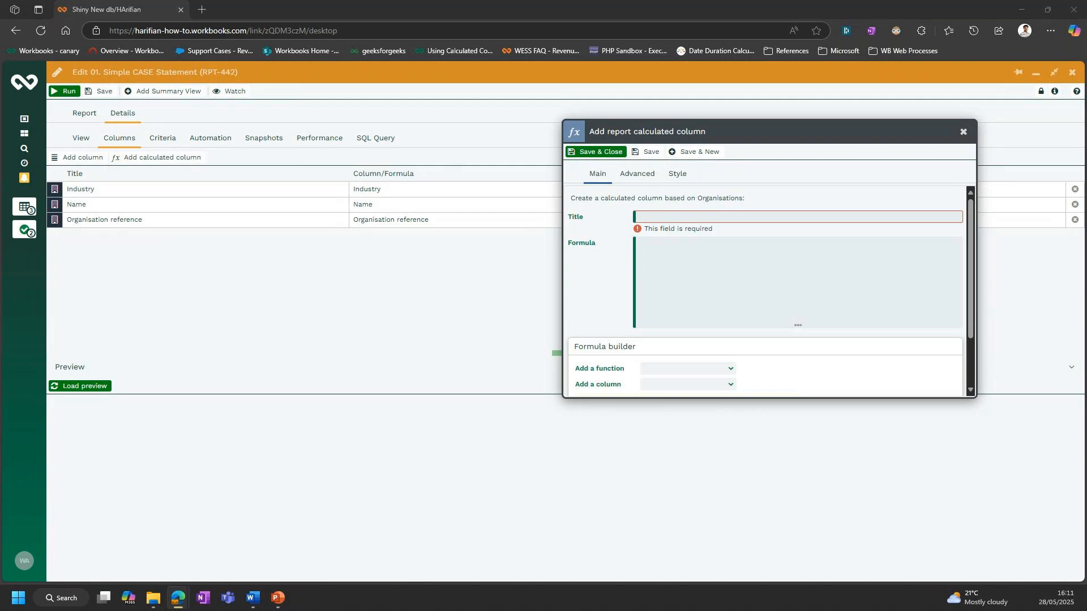
click(726, 217)
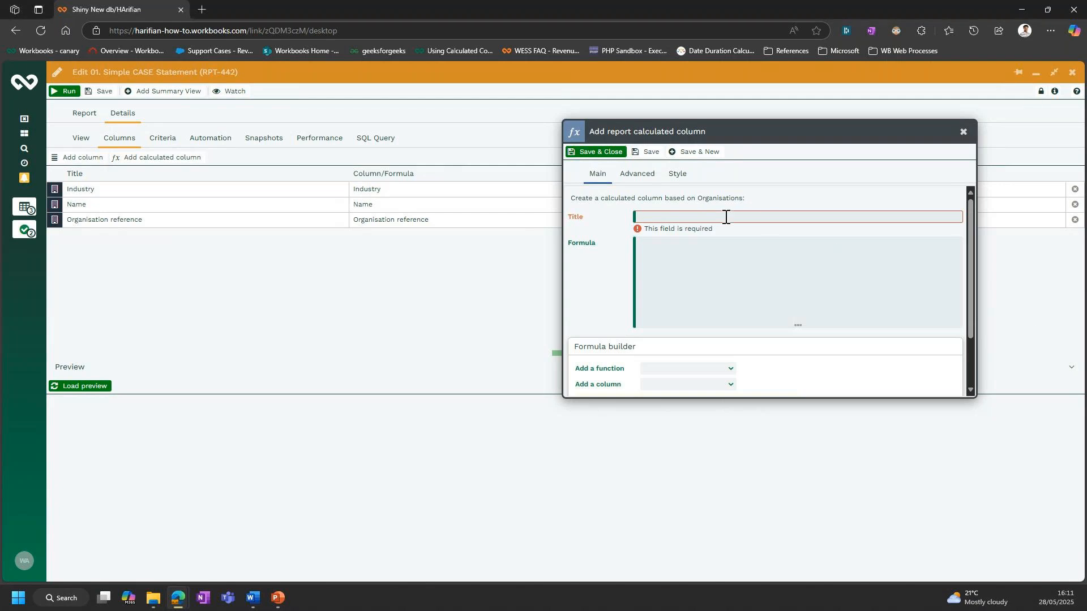
text(Simple Case Statement)
click(712, 273)
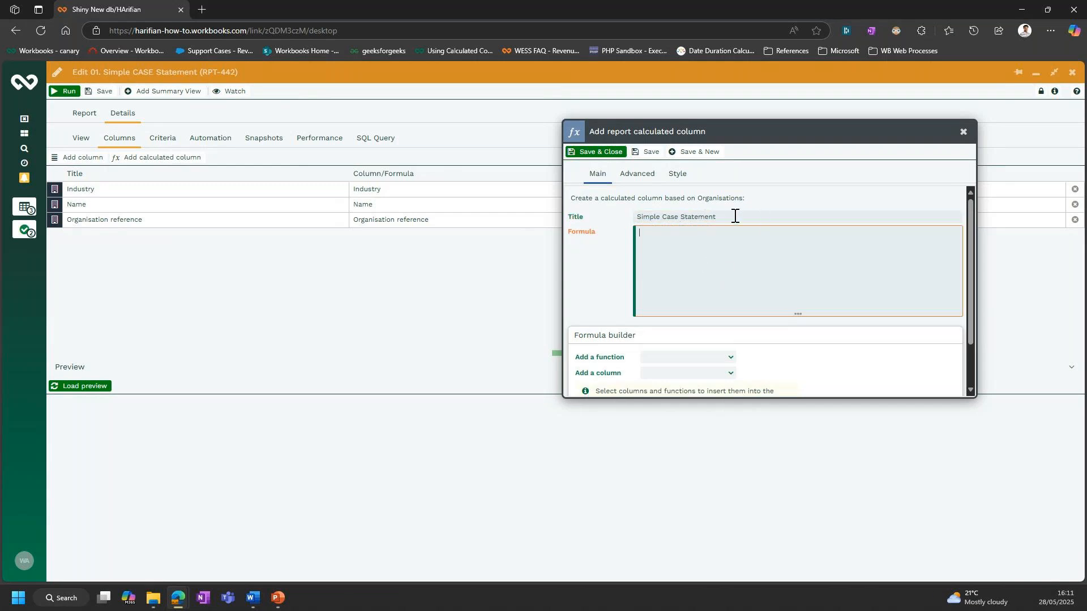
- Enlarge the calculated column form, insert the CASE conditional function into the formula and review its syntax
drag(599, 129, 508, 88)
drag(875, 353, 909, 397)
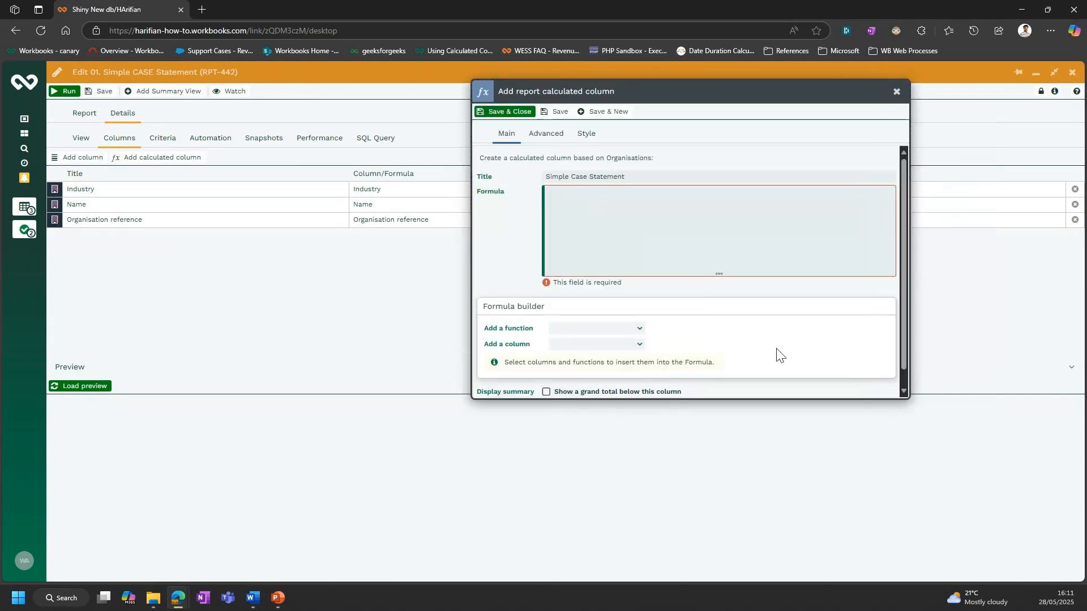
click(641, 330)
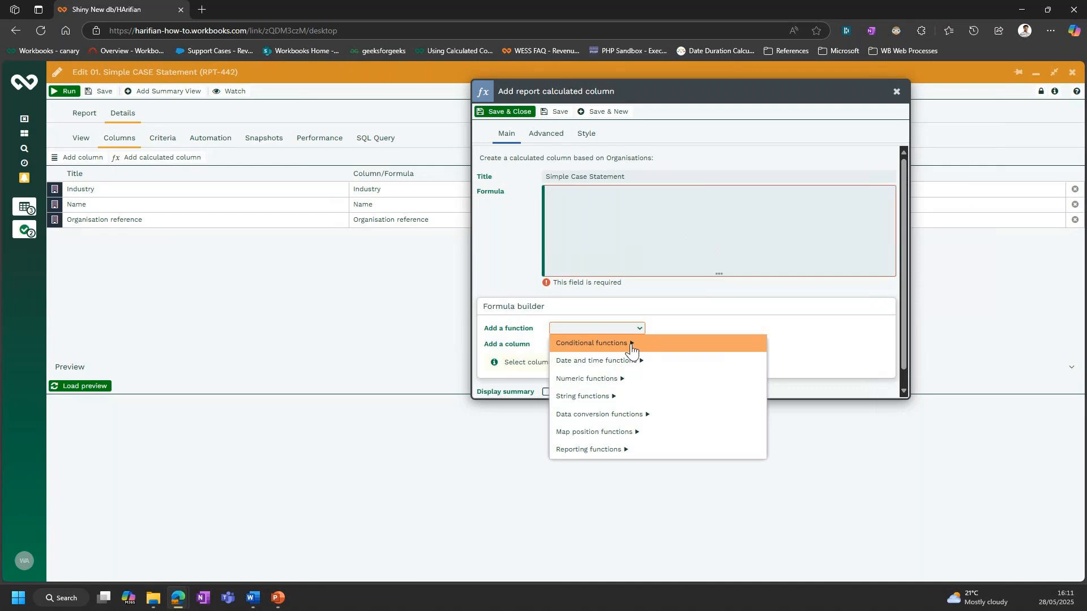
click(584, 344)
click(638, 344)
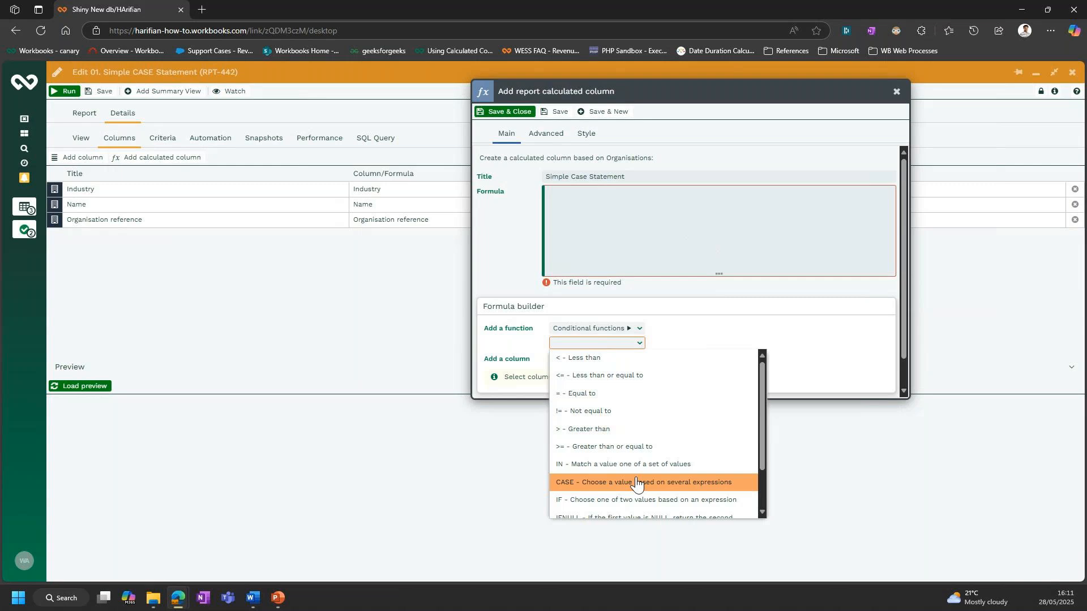
click(636, 482)
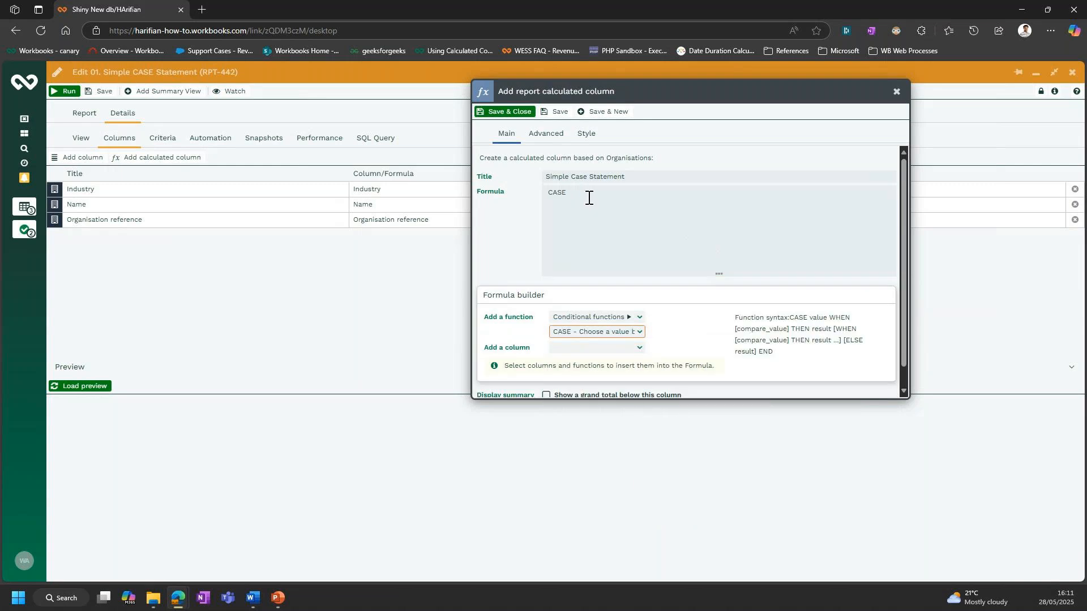
double_click(556, 192)
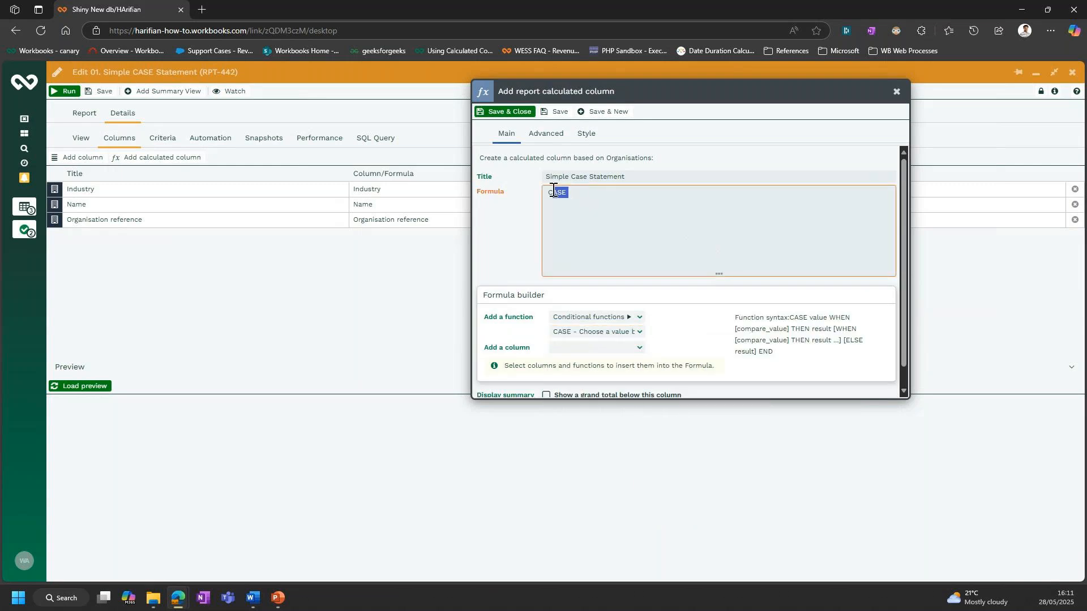
click(598, 193)
drag(788, 352, 739, 314)
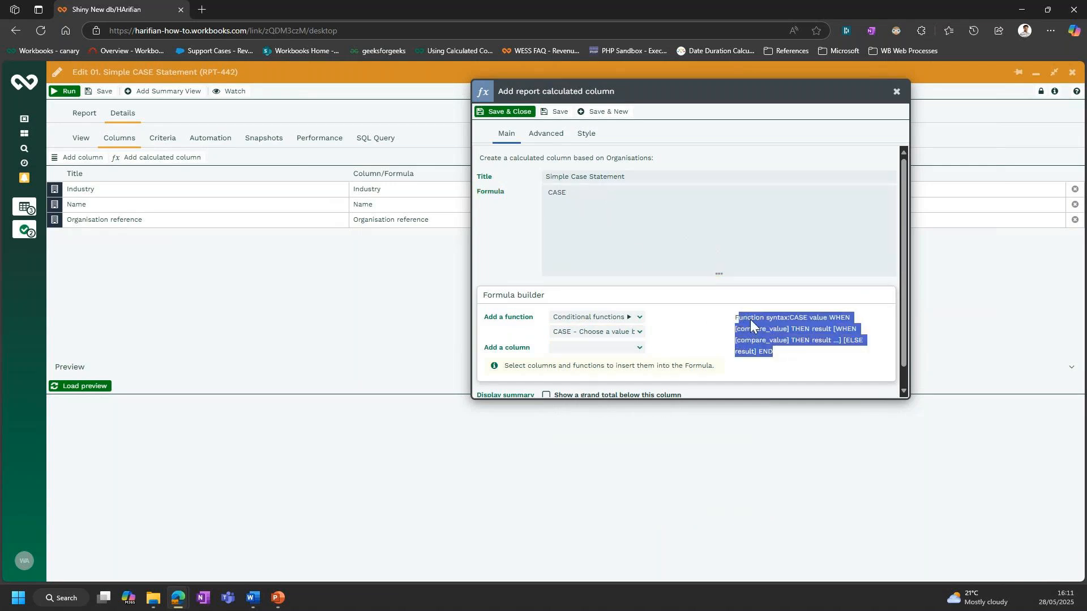
click(782, 354)
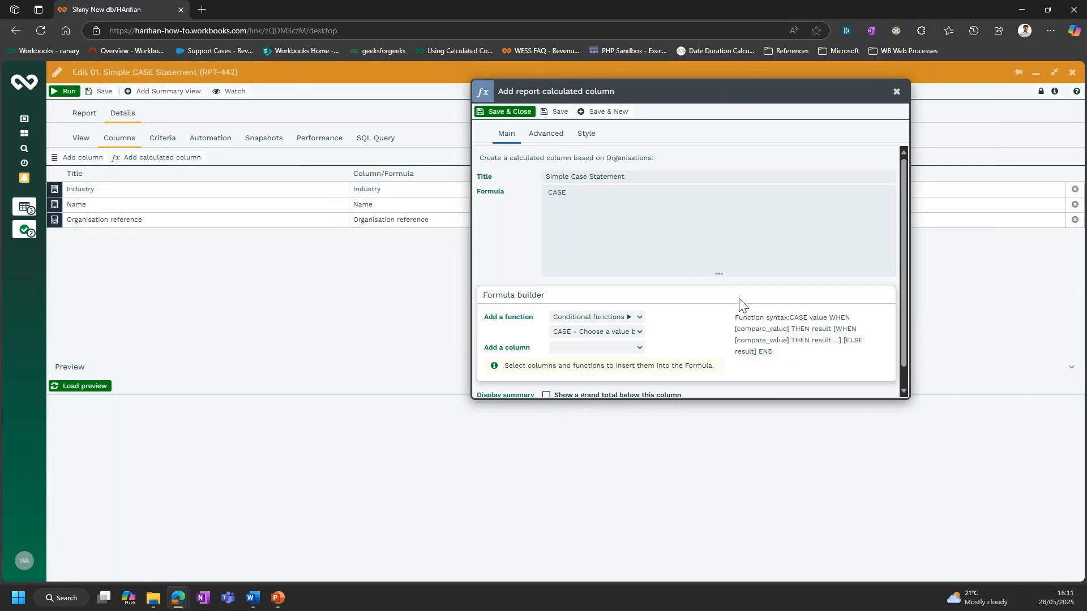
- Add the Industry column after CASE in the formula and begin a WHEN clause on a new line
click(585, 194)
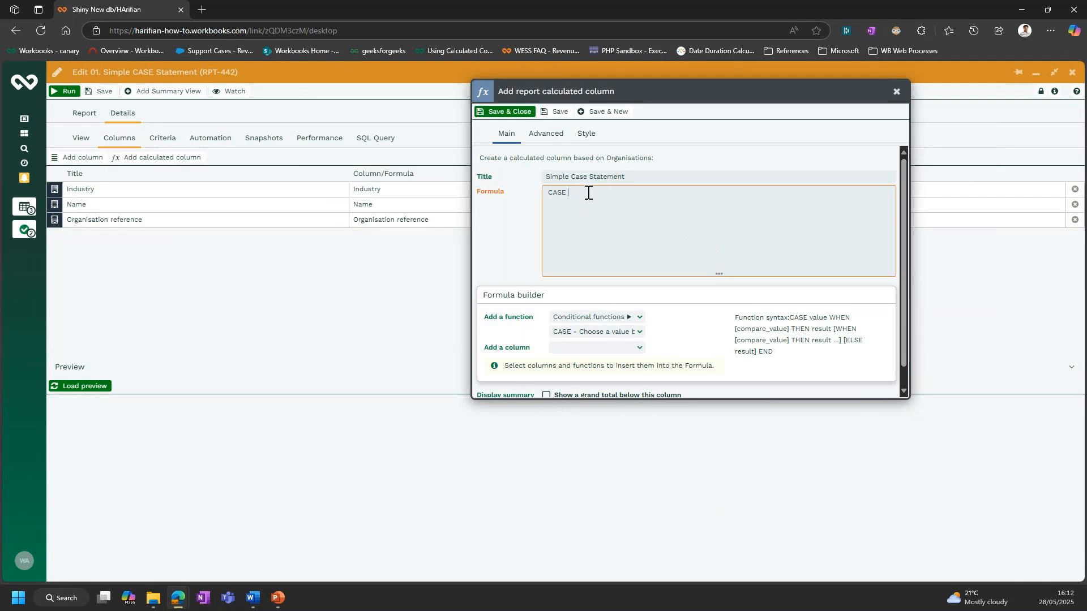
click(638, 351)
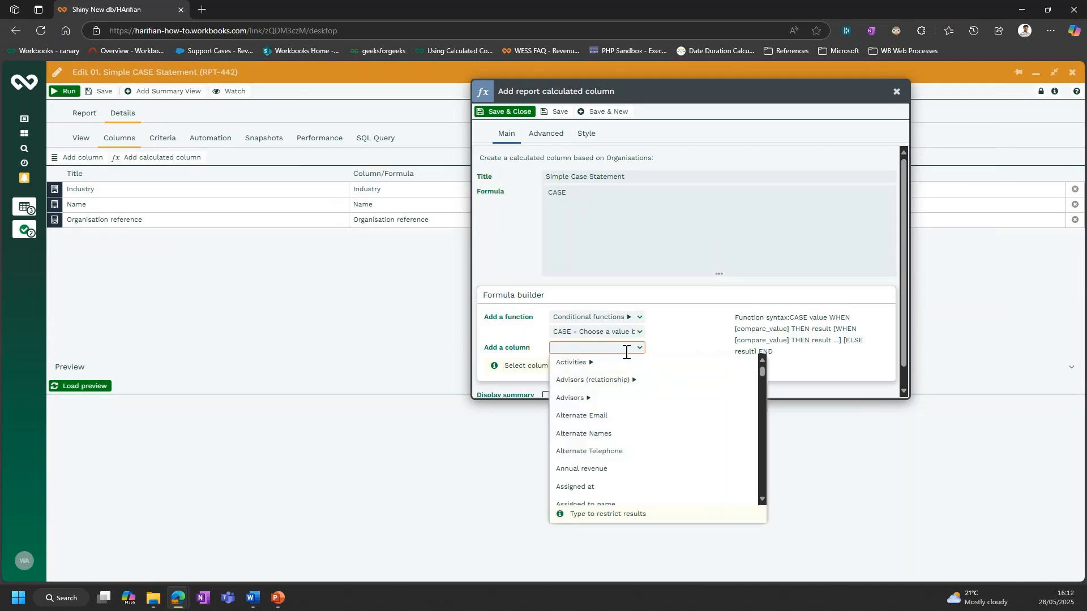
text(industry)
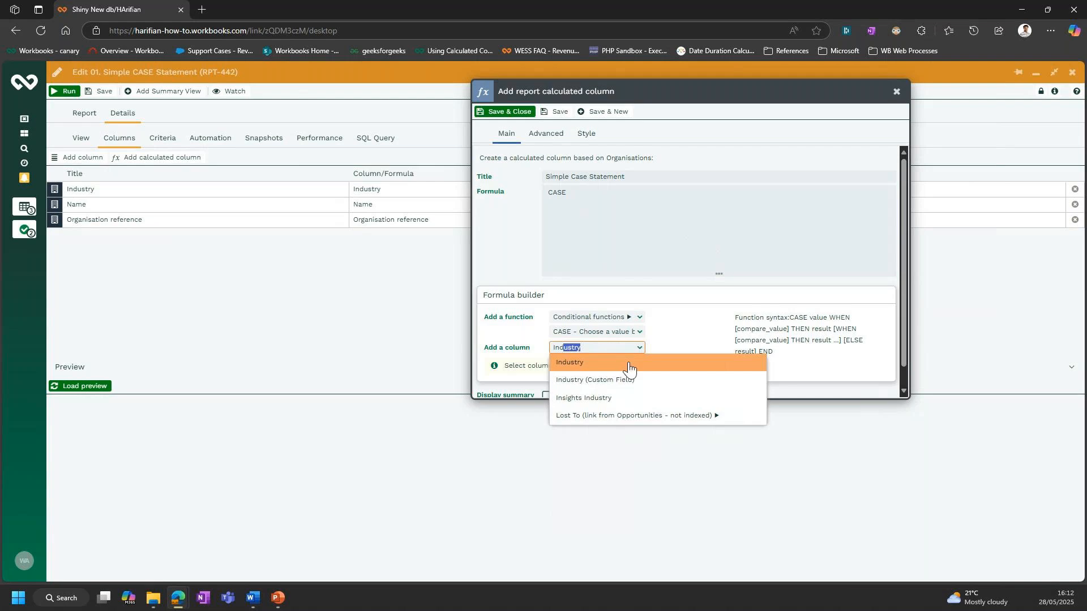
click(627, 365)
click(611, 196)
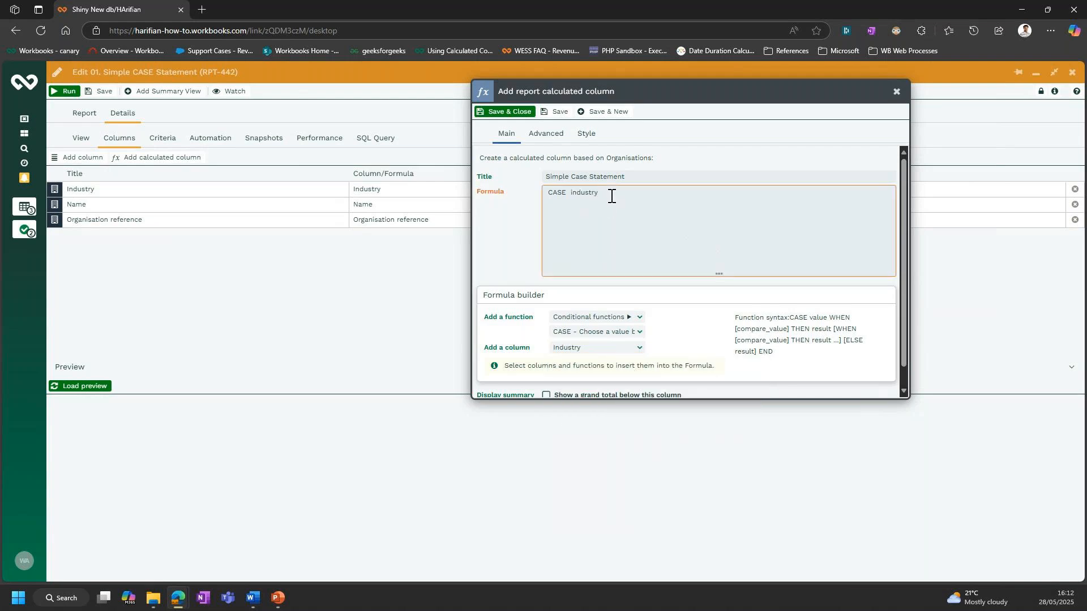
key(Return)
text(WHEN)
- Minimise the report editor and show the 01. Simple CASE statement record beside the calculated column form
click(1035, 73)
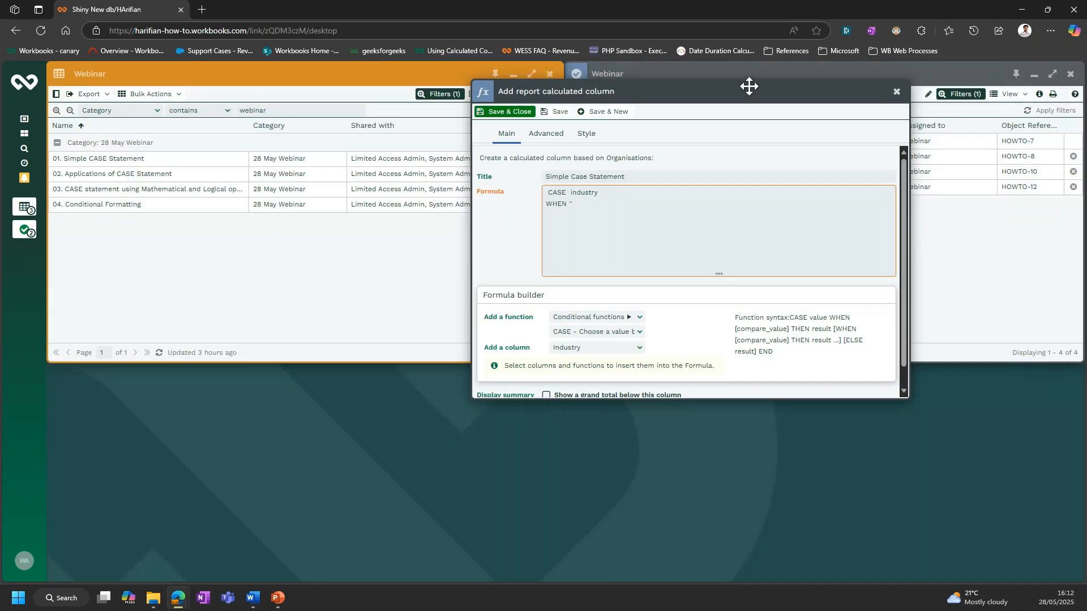
click(677, 146)
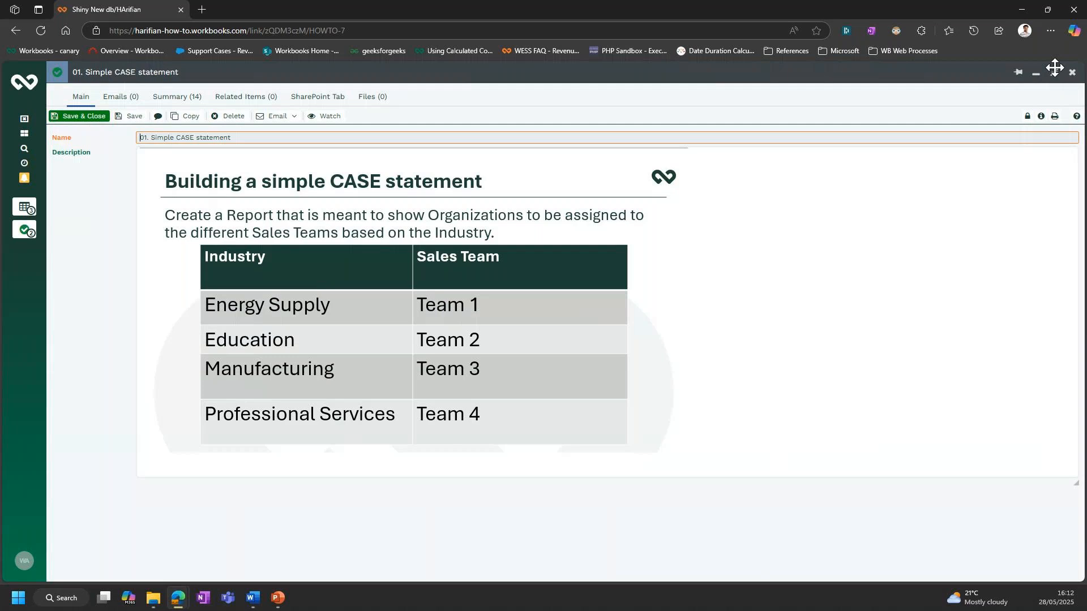
click(1053, 72)
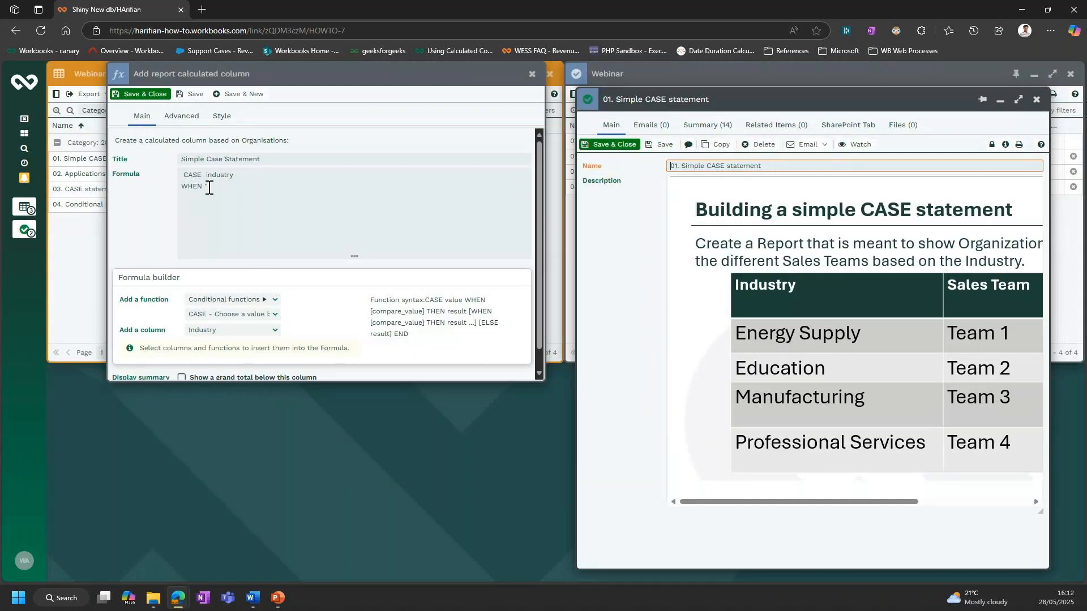
- Complete the first clause of the formula as WHEN 'Energy Supply' THEN 'Team 1'
click(268, 194)
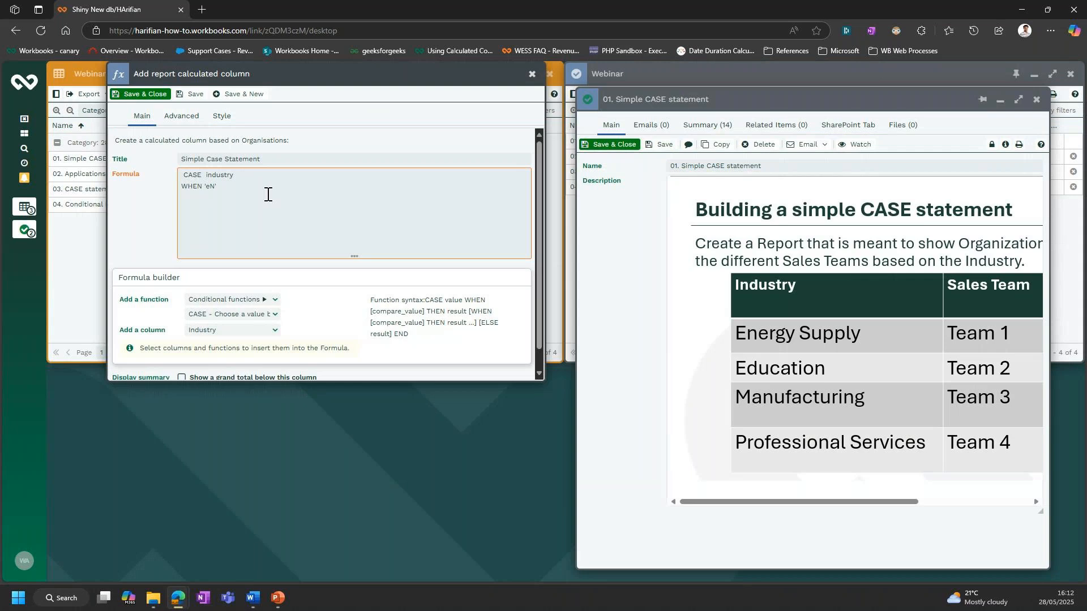
text(Energy Supply' THE)
text(tEAM)
key(BackSpace)
key(BackSpace)
key(BackSpace)
text(Team 1)
- Copy the Energy Supply clause onto a new line and change it to WHEN 'Education' THEN 'Team 2'
key(shift+Left)
key(shift+Left)
key(shift+Left)
key(shift+Left)
key(shift+Left)
key(shift+Left)
key(shift+Left)
key(shift+Left)
key(shift+Left)
key(shift+Left)
key(shift+Left)
key(shift+Left)
key(shift+Left)
key(shift+Left)
key(shift+Left)
key(shift+Left)
key(shift+Left)
key(shift+Left)
key(shift+Left)
key(shift+Left)
key(shift+Left)
key(shift+Left)
key(shift+Left)
key(shift+Left)
key(shift+Left)
key(shift+Left)
key(ctrl+c)
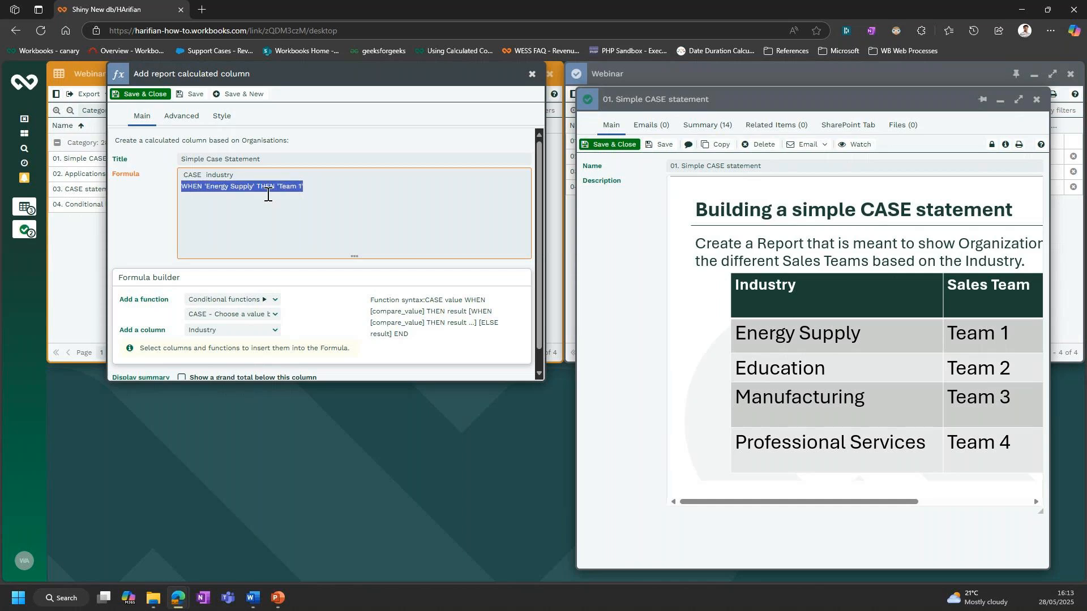
key(End)
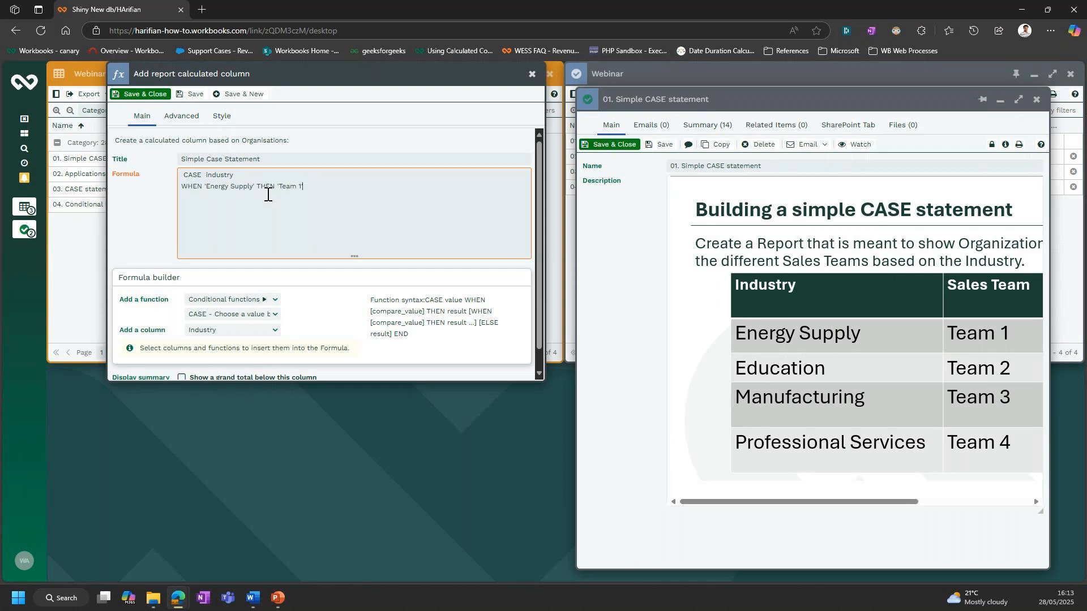
key(Return)
key(ctrl+v)
key(shift+Left)
key(shift+Left)
key(shift+Left)
key(shift+Left)
key(shift+Left)
key(shift+Left)
key(shift+Left)
key(shift+Left)
key(shift+Left)
key(shift+Left)
key(shift+Left)
key(shift+Left)
text(ducation)
- Paste another copy of the clause and change it to WHEN 'Manufacturing' THEN 'Team 3'
text(WHEN 'Energy Supply' THEN 'Team 1)
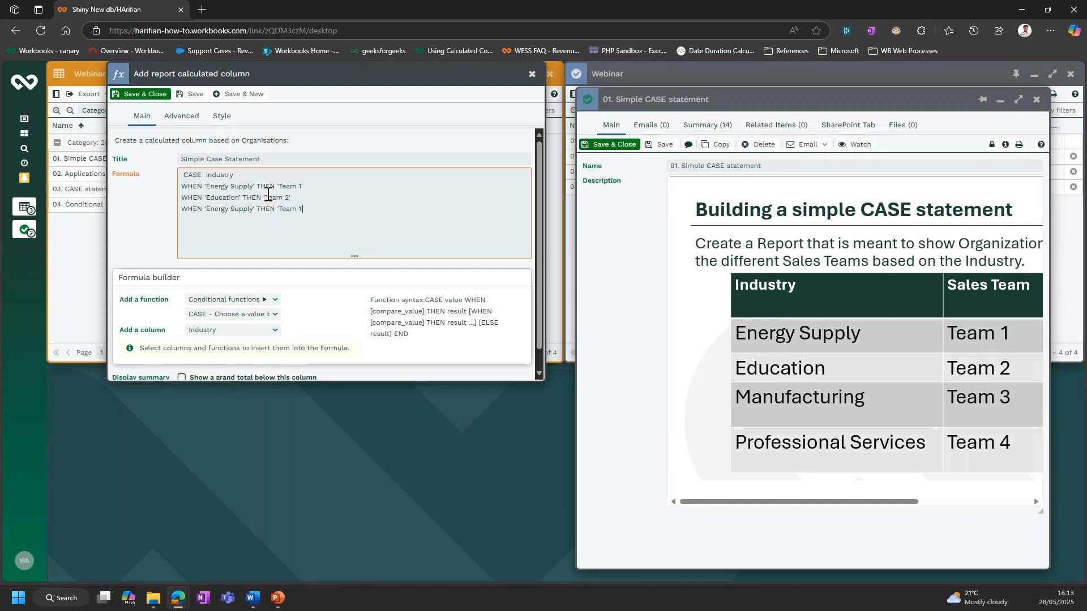
key(BackSpace)
text(3)
key(shift+Left)
key(shift+Left)
key(shift+Left)
key(shift+Left)
key(shift+Left)
key(shift+Left)
key(shift+Left)
key(shift+Left)
key(shift+Left)
key(shift+Left)
key(shift+Left)
key(shift+Left)
key(shift+Left)
text(Manufacturing)
- Paste a fourth clause and change it to WHEN 'Professional Services' THEN 'Team 4'
key(ctrl+v)
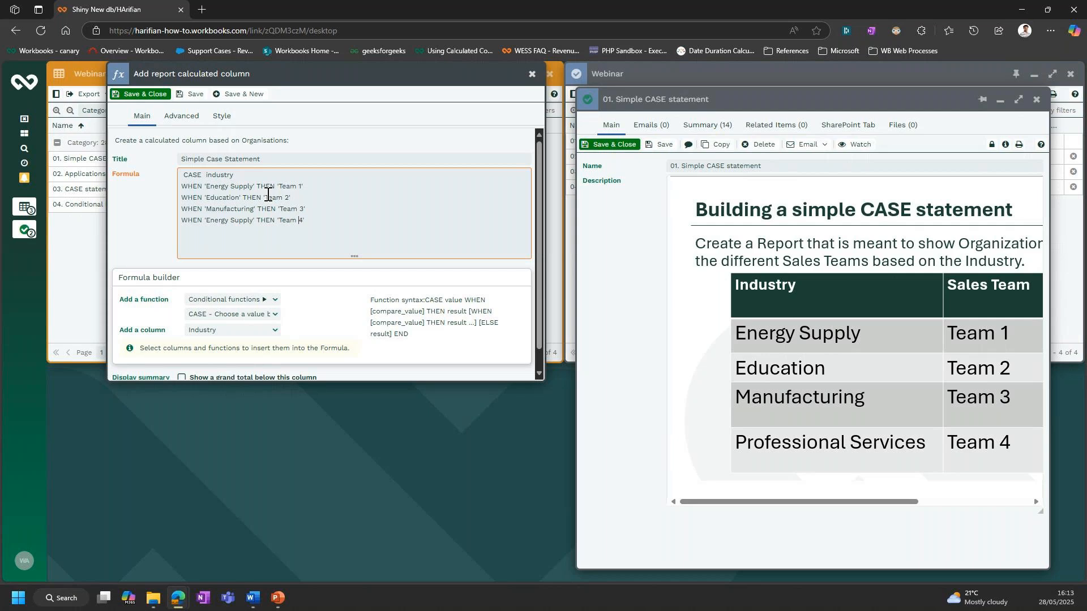
key(shift+Left)
key(shift+Left)
key(shift+Left)
key(shift+Left)
key(shift+Left)
key(shift+Left)
key(shift+Left)
key(shift+Left)
key(shift+Left)
key(shift+Left)
key(shift+Left)
key(shift+Left)
key(shift+Left)
text(Professional Services)
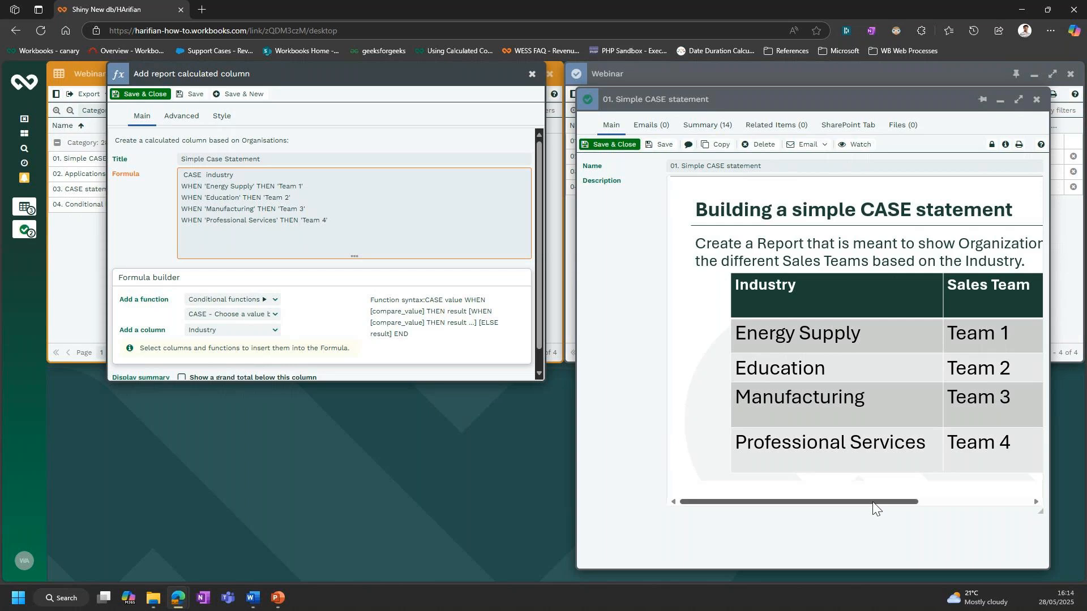
- Finish the formula with ELSE 'No changes required' and END on separate lines
scroll(878, 507, right, 2)
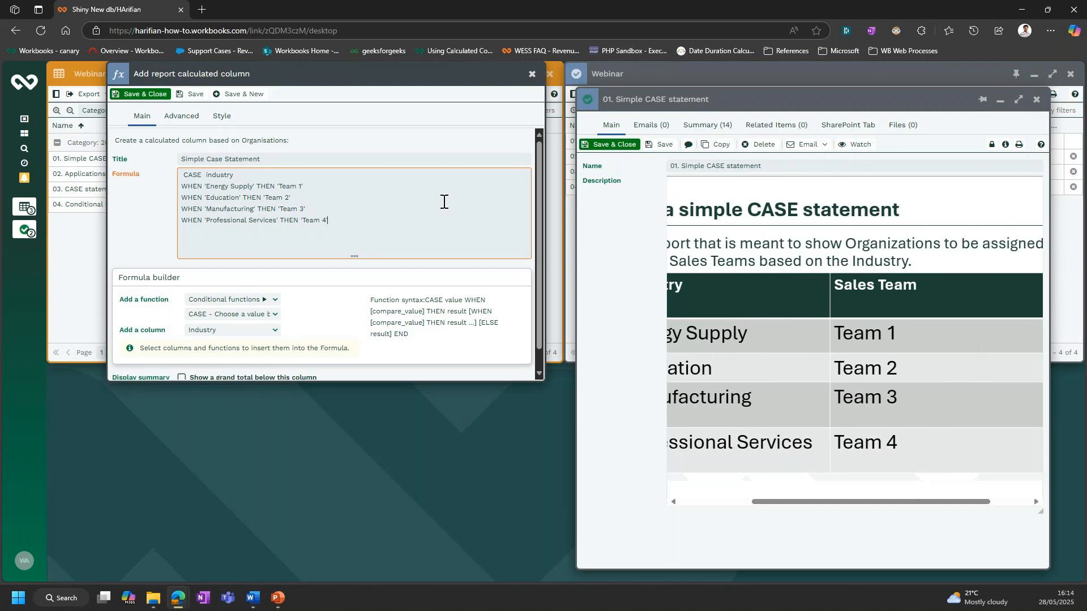
text(LSE)
text( 'No ch)
text(anges )
text(reu)
text(uired)
text(en)
key(BackSpace)
key(BackSpace)
text(END)
- Save and close the calculated column, and return to the editor of the 01. Simple CASE Statement report
click(161, 100)
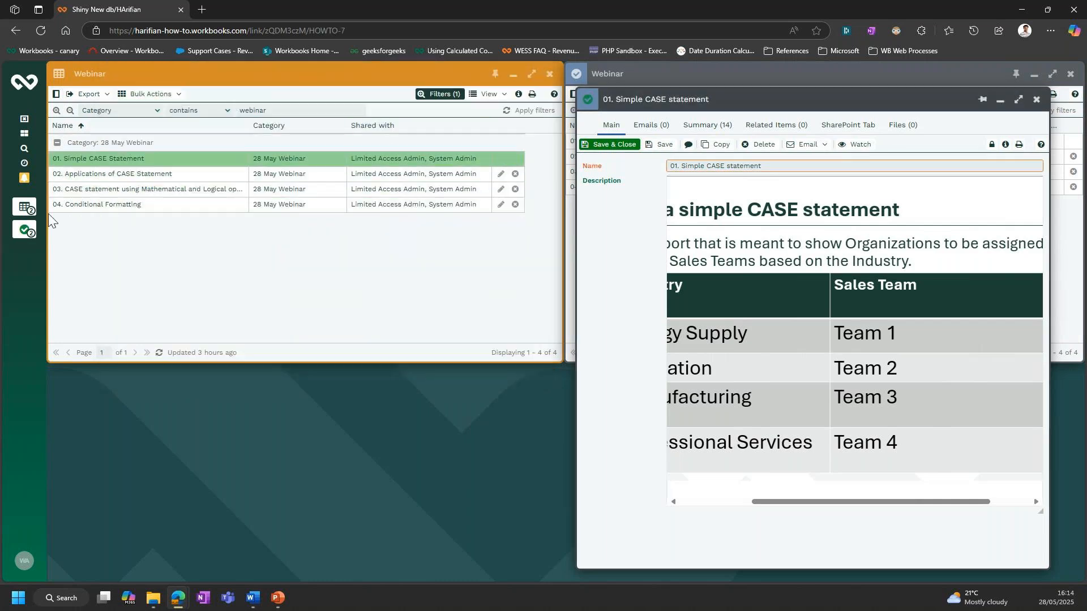
click(32, 211)
click(32, 211)
click(32, 212)
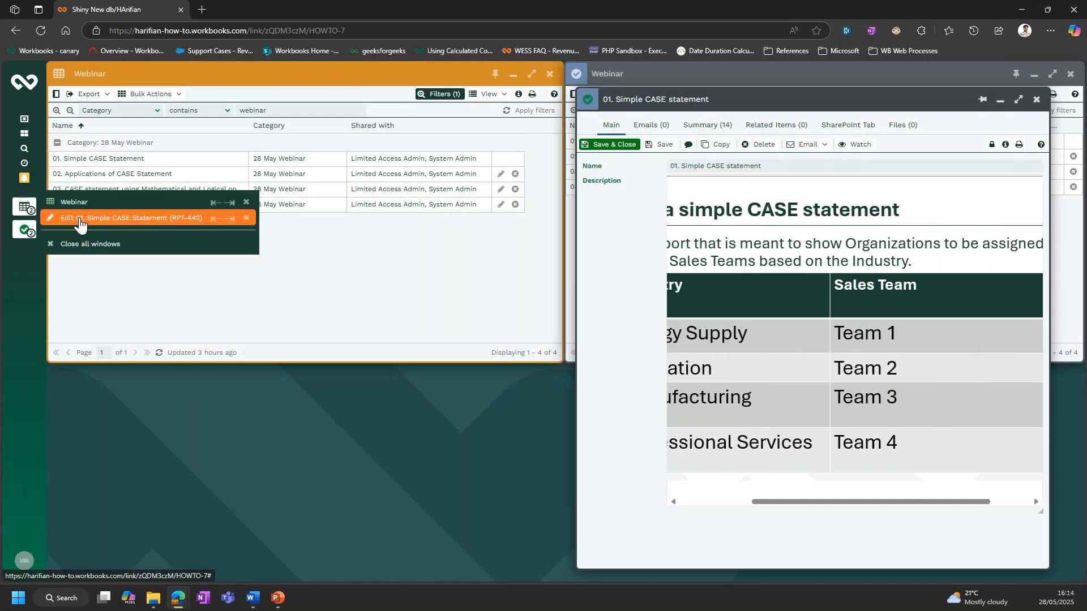
click(82, 218)
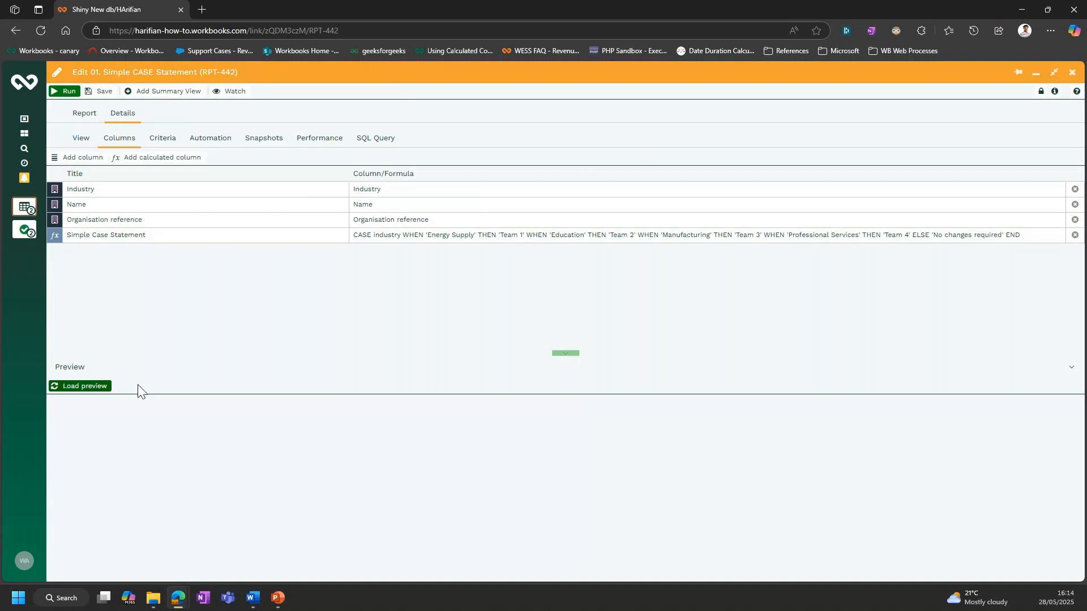
- Preview and run the 01. Simple CASE Statement report, and close both the report and its how-to record
click(79, 388)
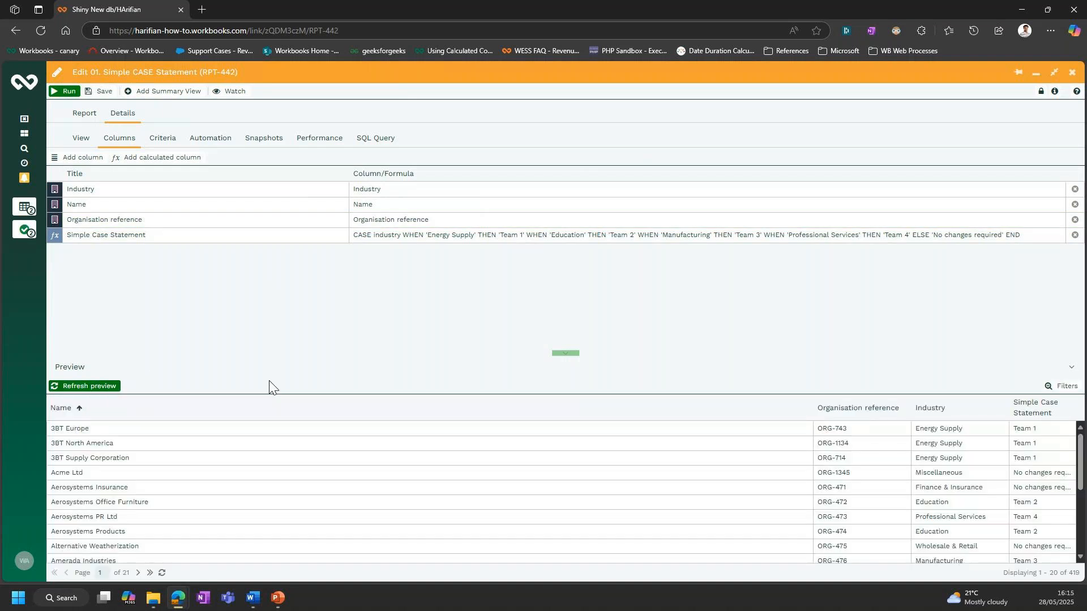
click(52, 93)
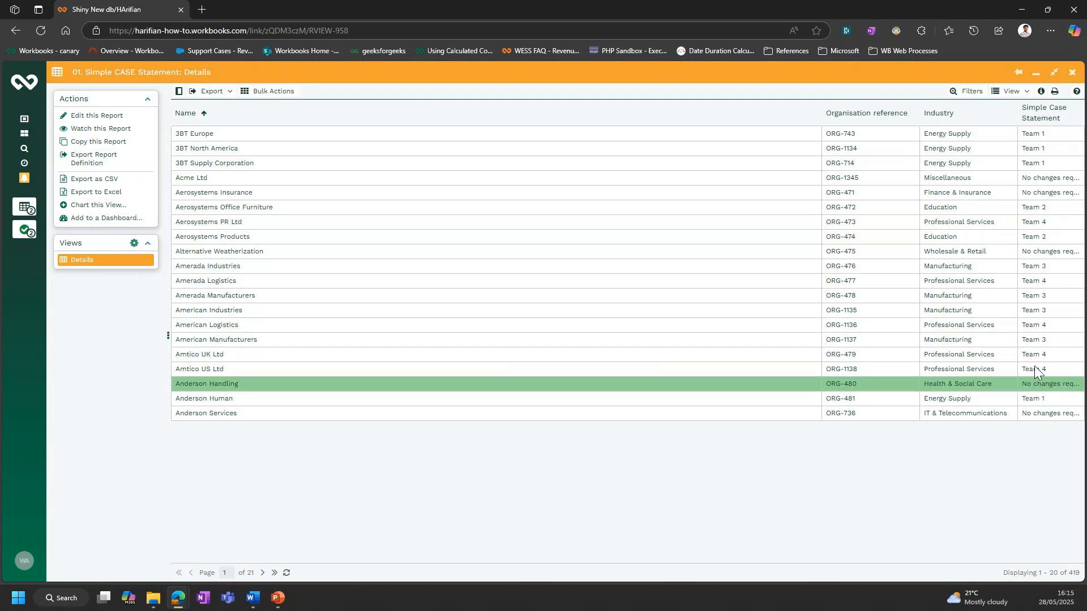
click(1071, 76)
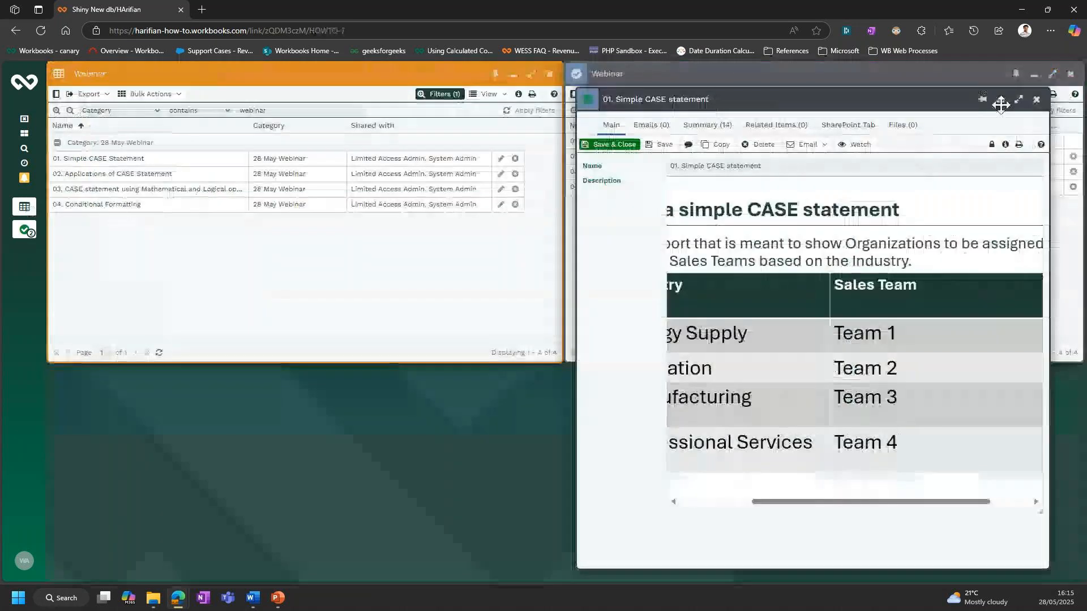
click(1035, 100)
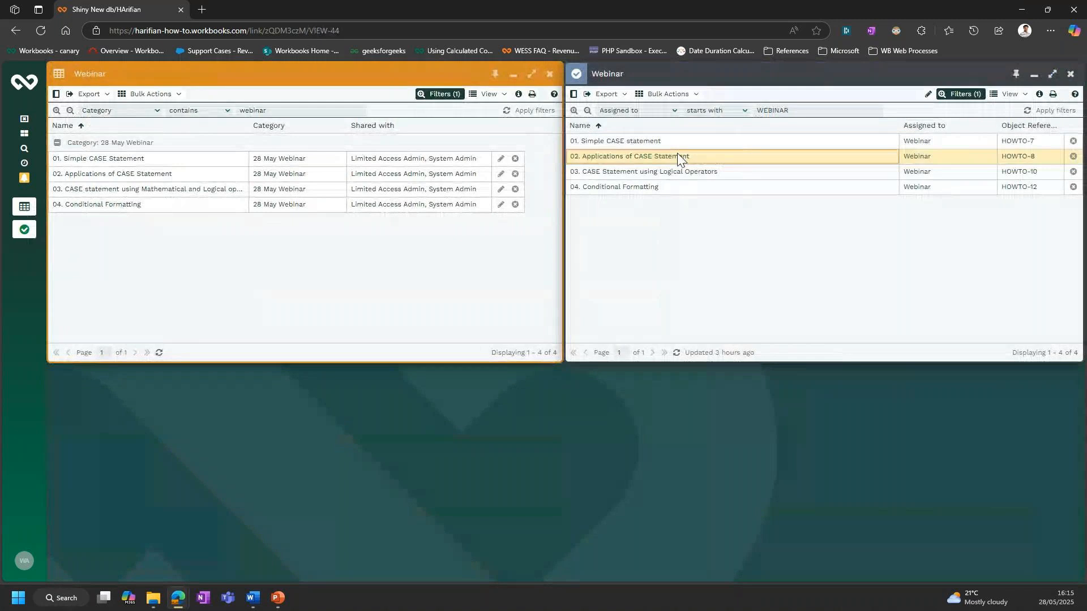
- Read the upsell requirement in the 02. Applications of CASE Statement how-to record at full size, and minimise the record
click(677, 156)
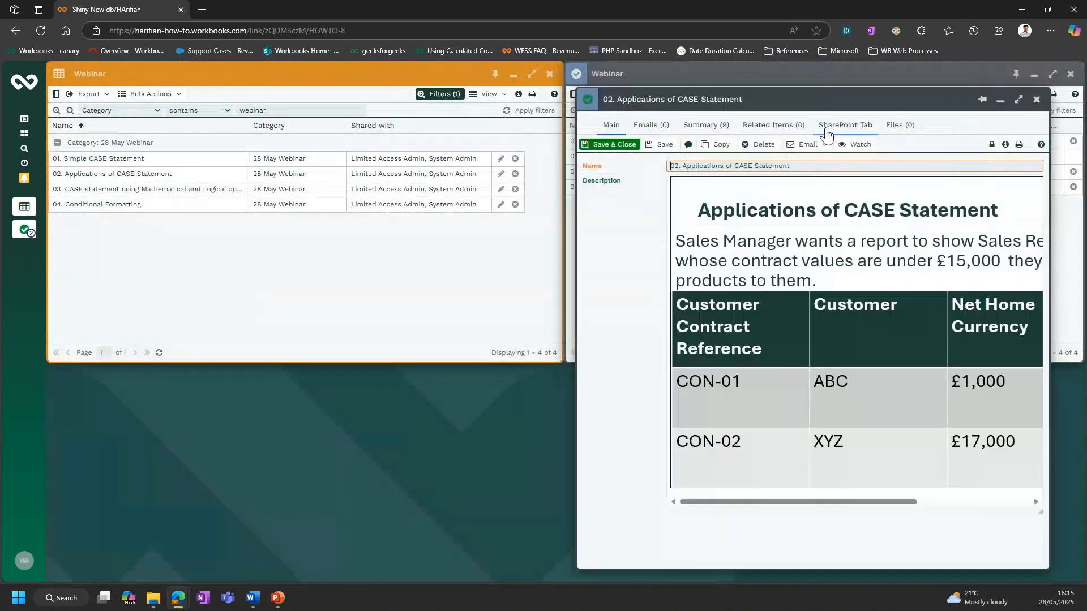
double_click(809, 100)
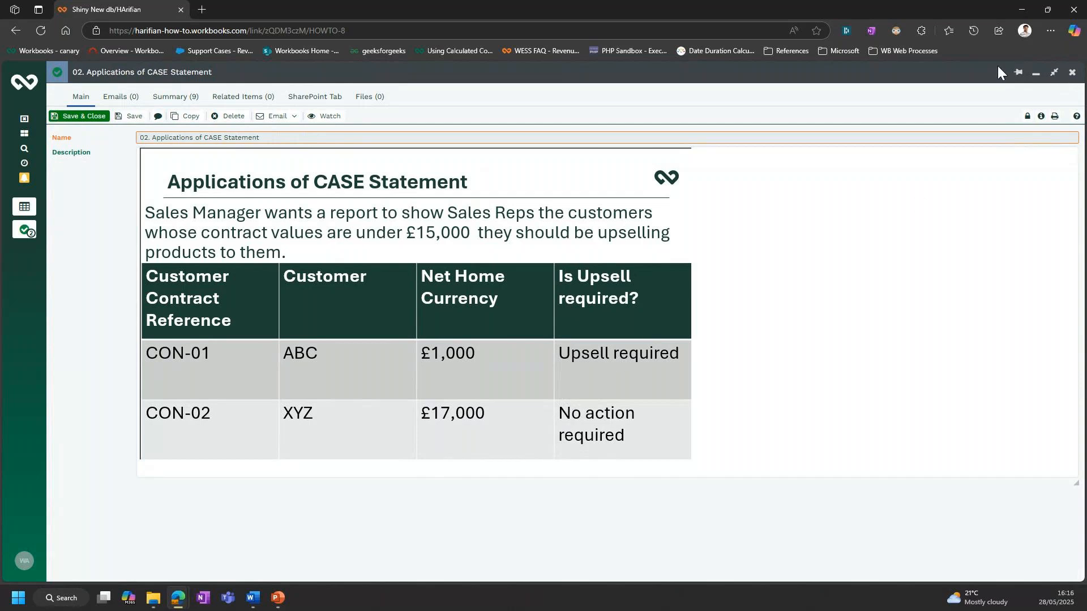
click(1035, 74)
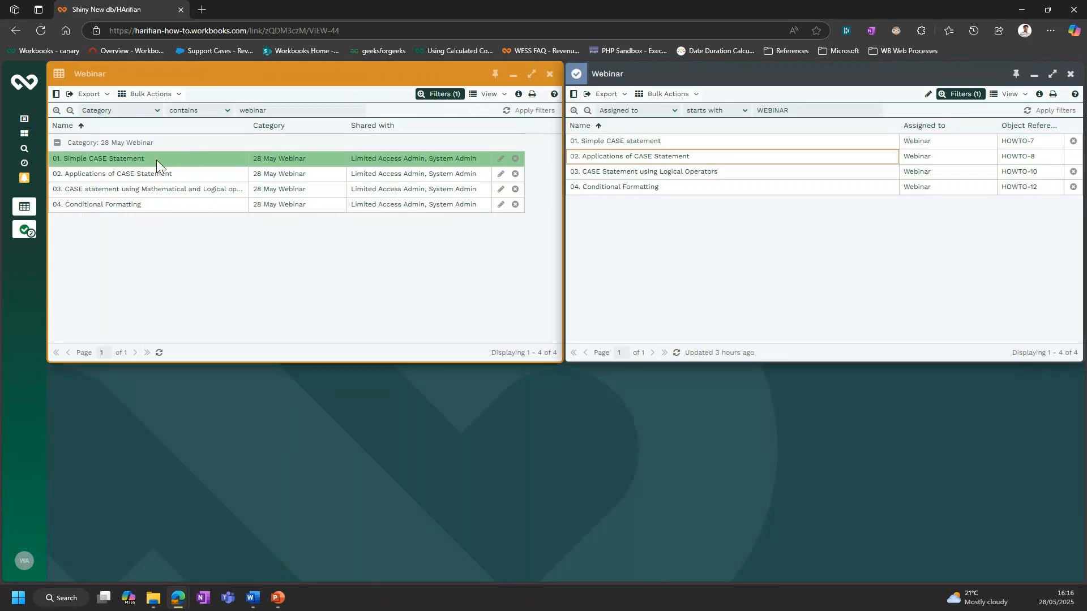
- Open the 02. Applications of CASE Statement report for editing and start a new calculated column
click(153, 174)
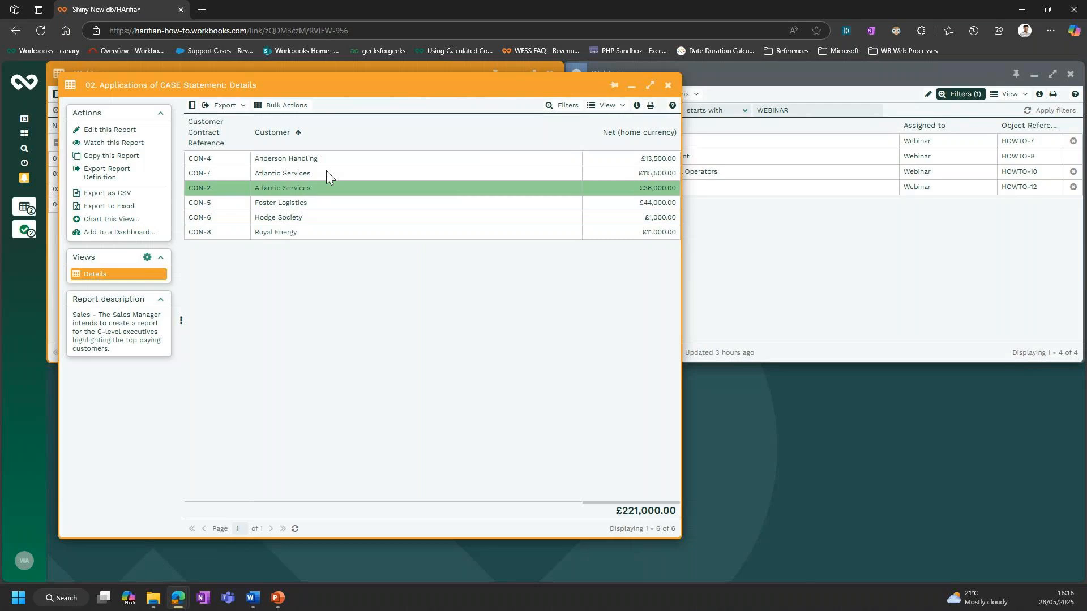
click(134, 135)
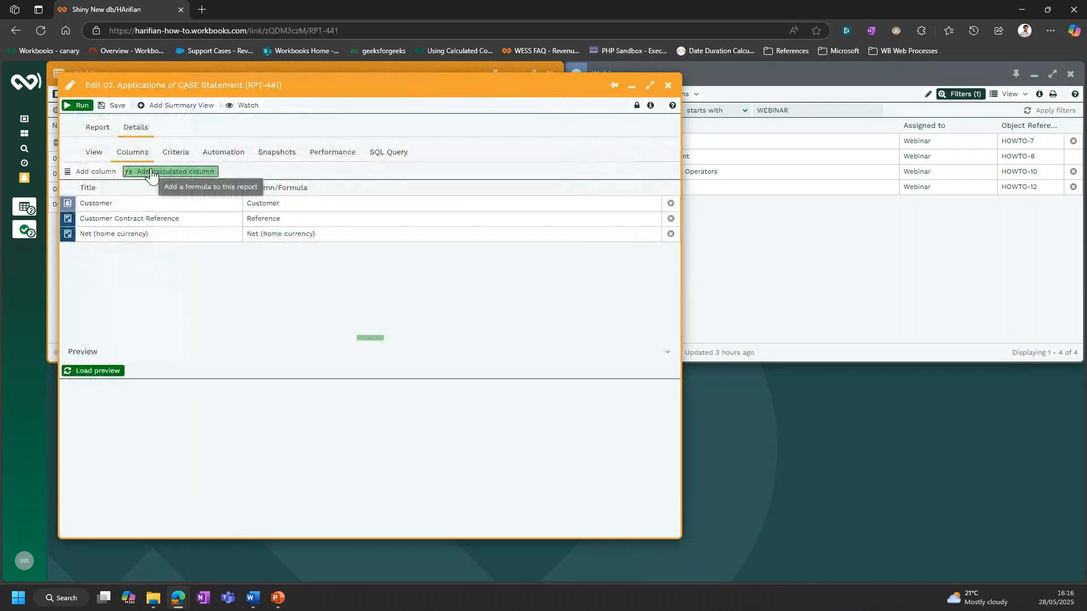
click(151, 174)
drag(634, 102, 548, 130)
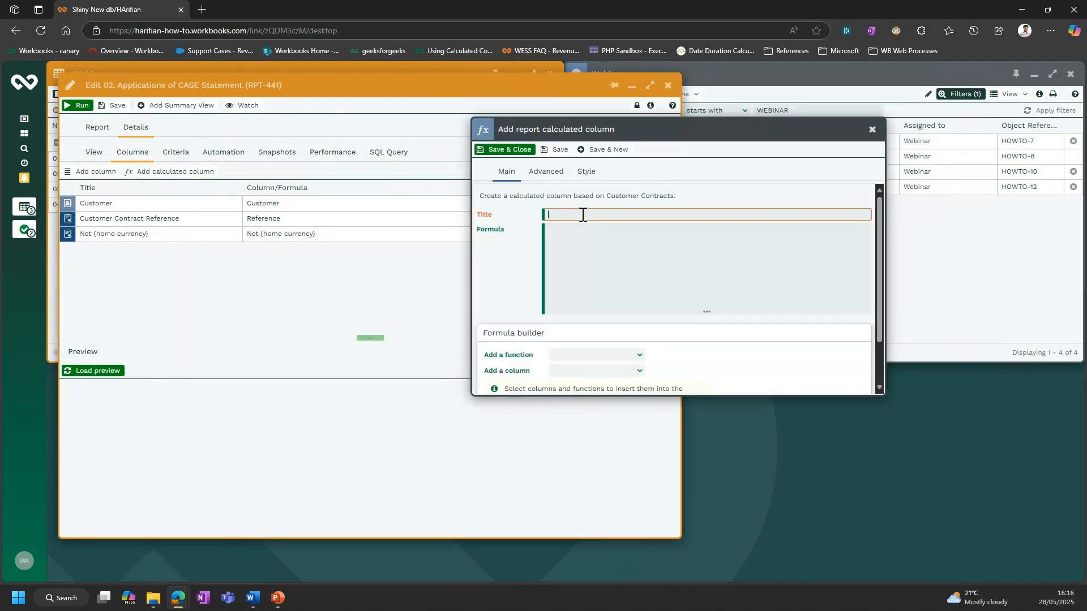
- Title the new calculated column "Upsell required?"
text(affi)
key(BackSpace)
key(BackSpace)
key(BackSpace)
key(BackSpace)
text(Application of Cas)
key(ctrl+BackSpace)
key(ctrl+BackSpace)
key(ctrl+BackSpace)
text(Upsell required?)
key(Tab)
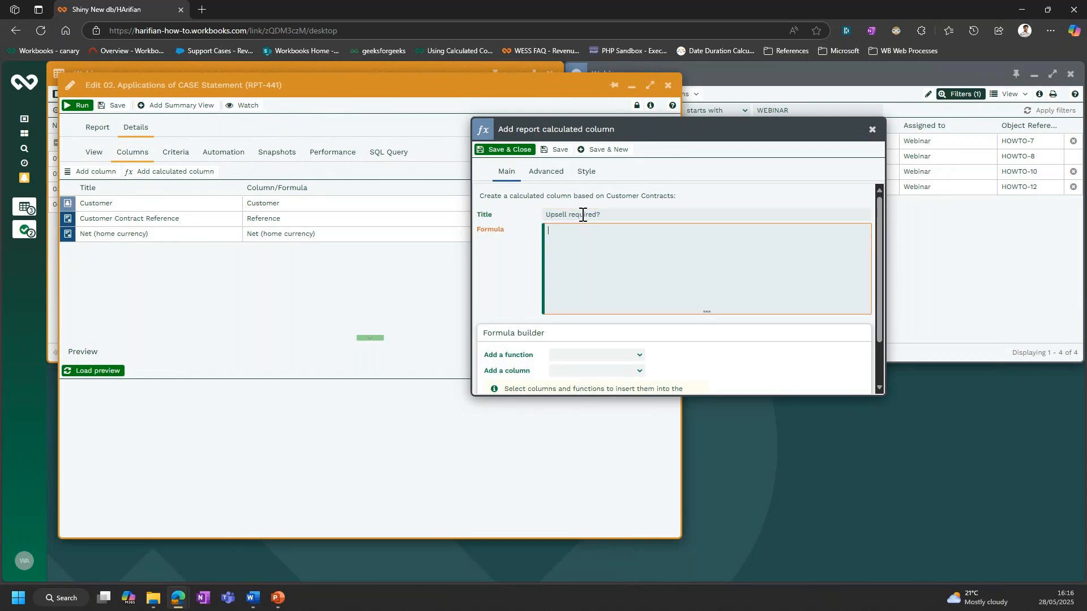
- Insert the CASE conditional function into the formula with the formula builder
click(639, 357)
click(637, 366)
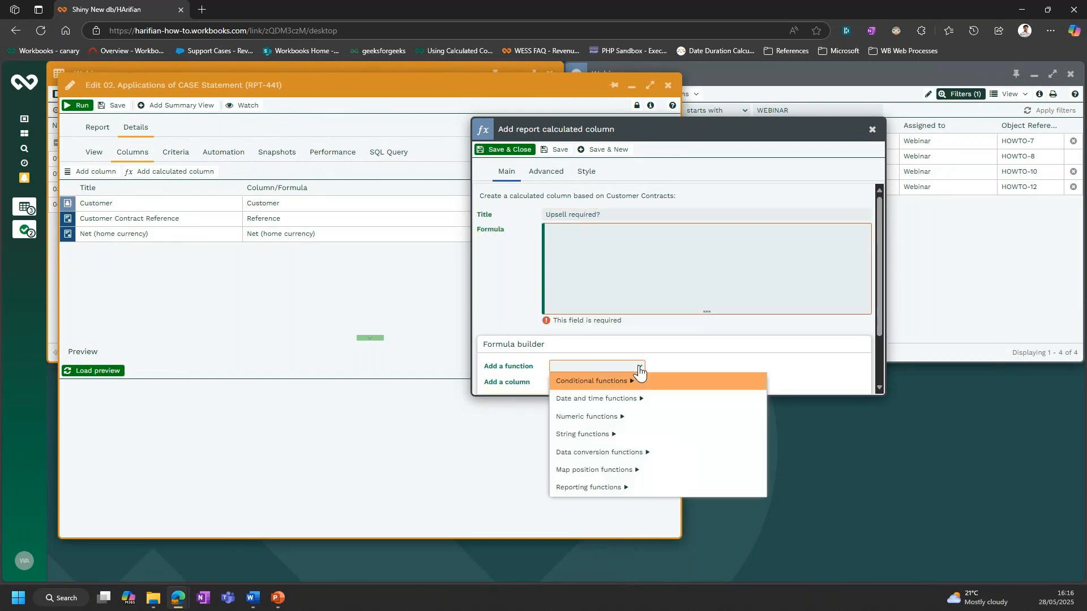
click(636, 380)
click(636, 380)
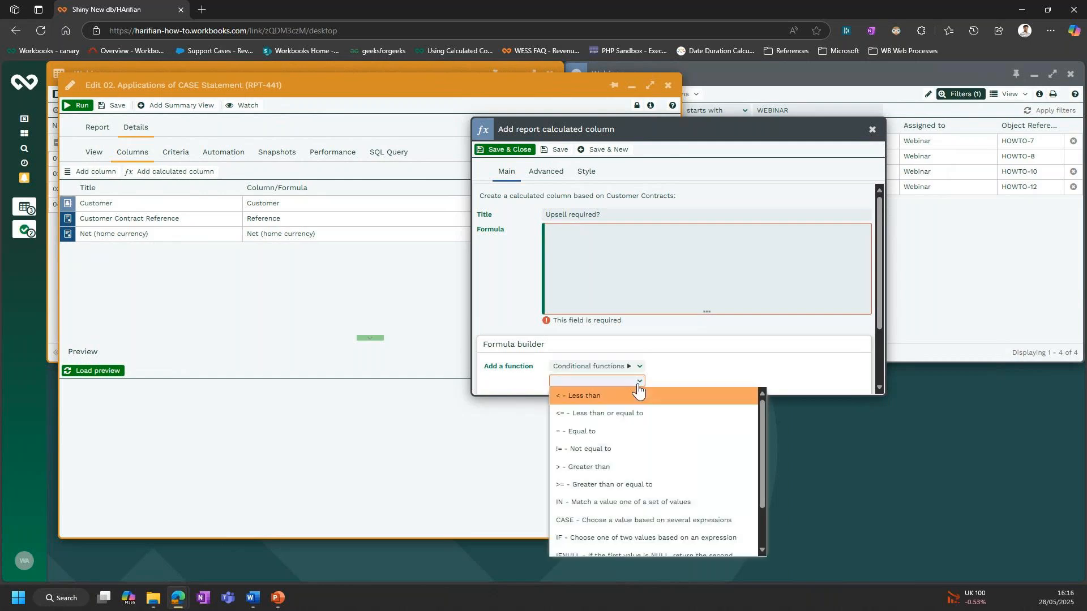
click(627, 520)
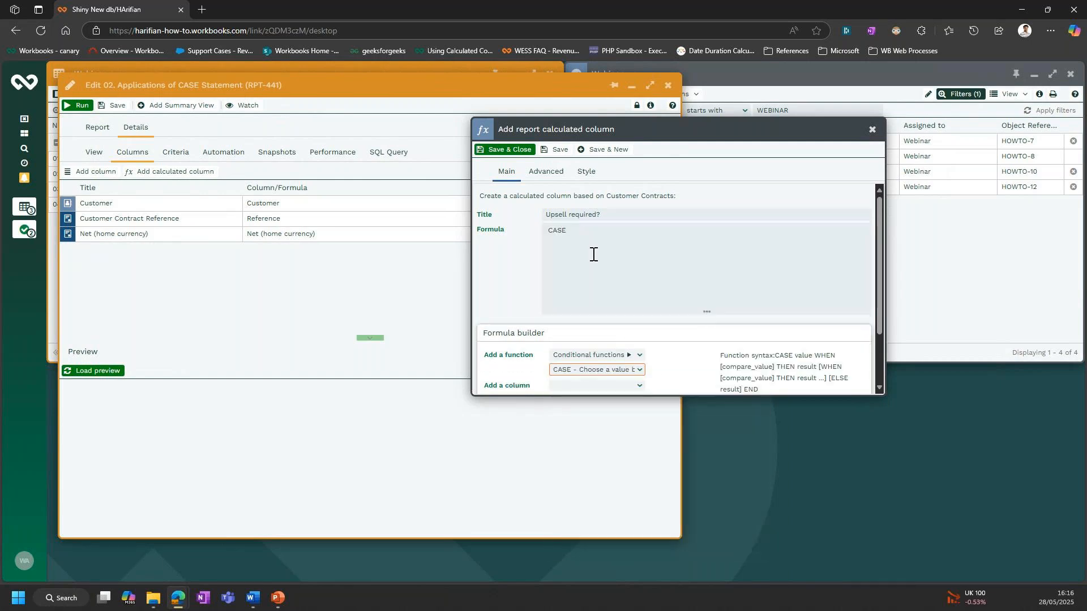
- Begin a WHEN clause on a new line of the formula and insert the Net (home currency) column after it
click(608, 238)
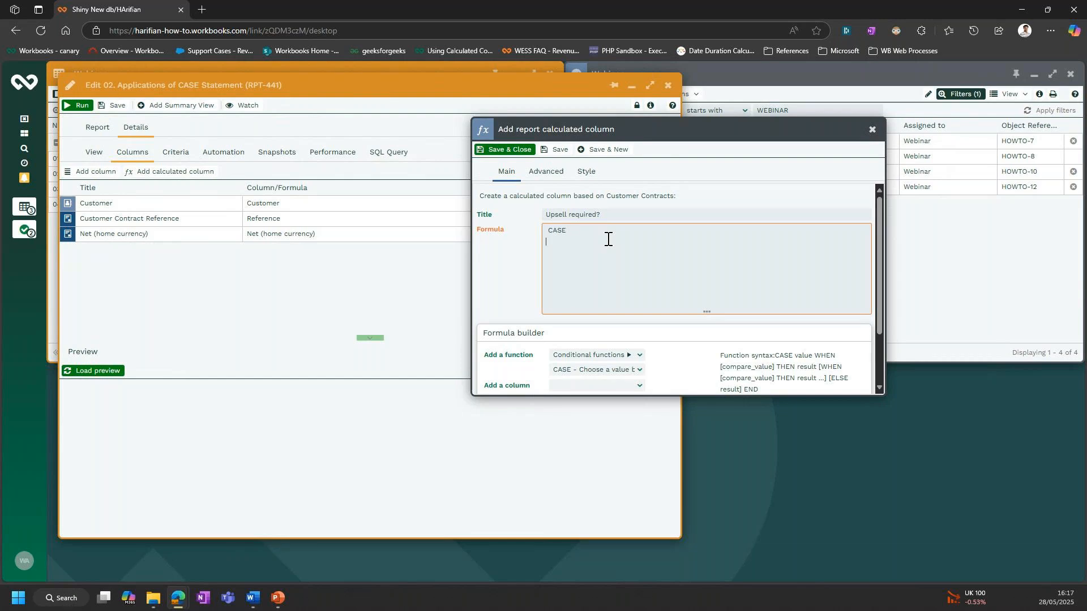
key(Return)
text(WHEN)
scroll(628, 260, down, 2)
click(640, 314)
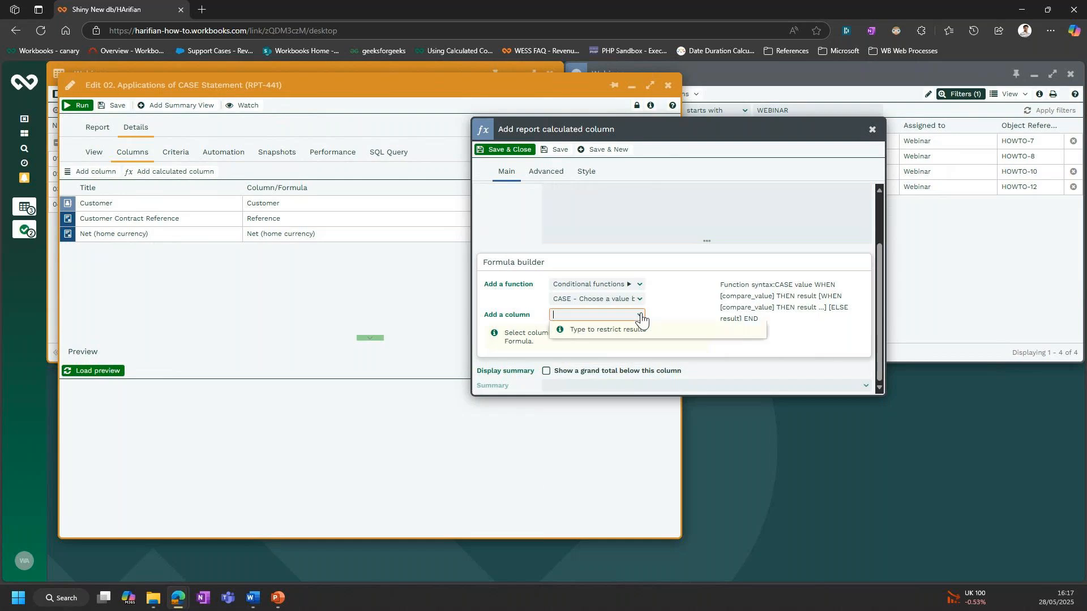
text(NET)
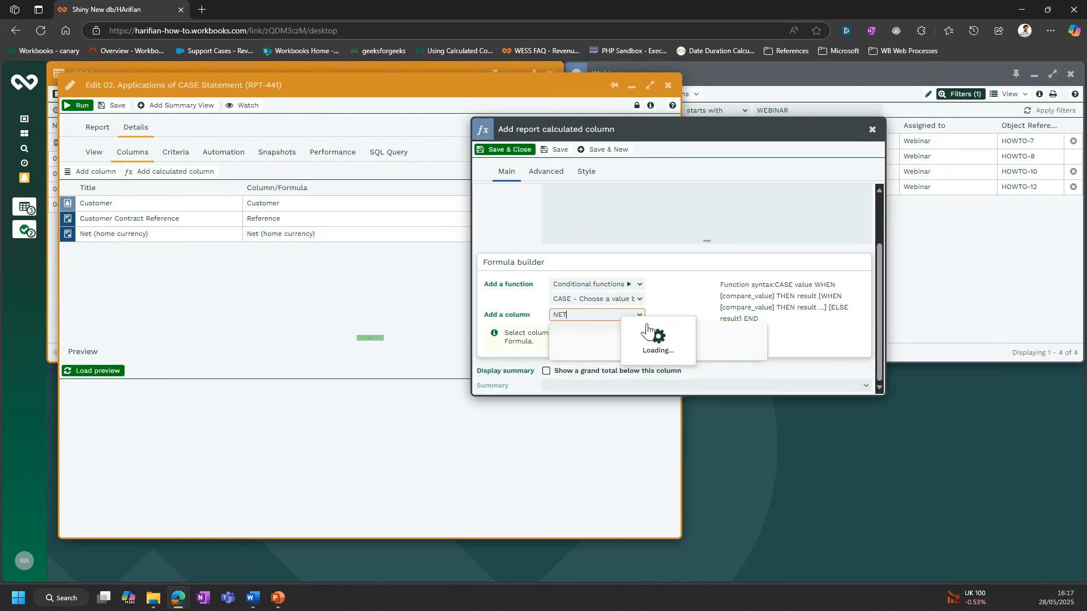
click(645, 344)
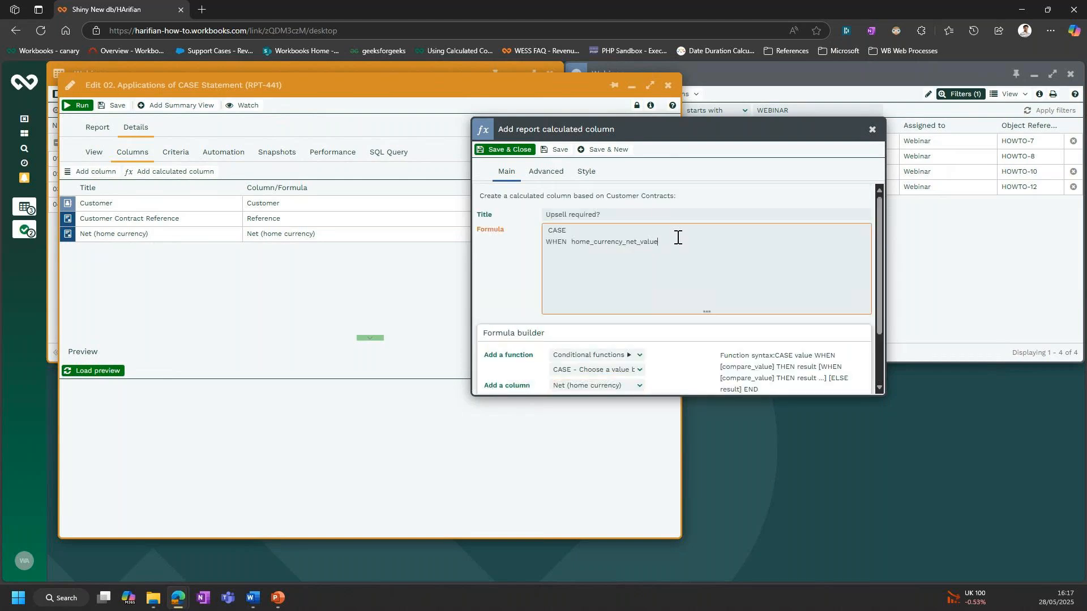
- Complete the WHEN clause with < 15000 THEN 'Upsell required'
text(<1)
text(50)
text(then)
text(No Ch)
text( ')
text(Ups)
text(ell required)
text(E)
text(LSE)
text( 'No c)
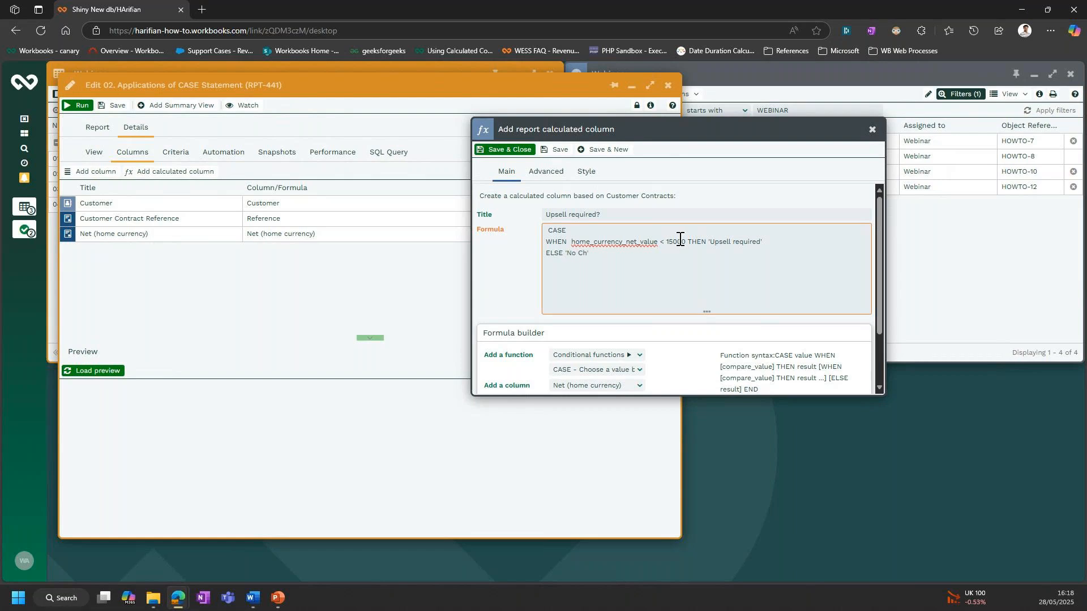
text(hnages required)
- Finish the formula with ELSE 'No changes required' END, and save and close the calculated column
right_click(600, 255)
click(614, 267)
text(ed' E)
text(ND)
click(521, 152)
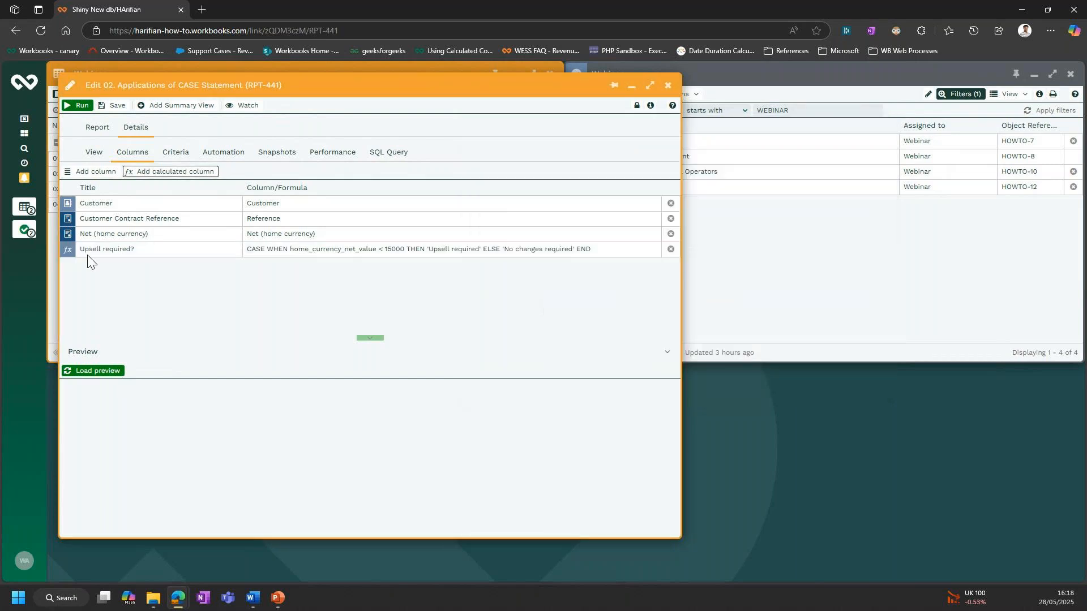
- Run the report, widen its window and the Upsell required? column so the values show in full, and close it
click(78, 105)
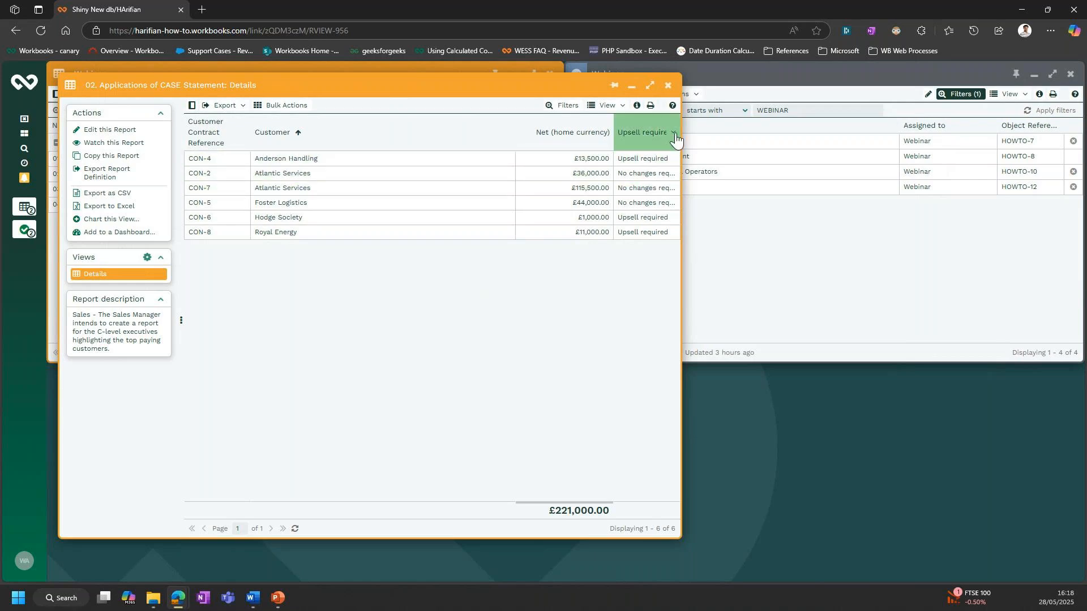
drag(681, 139, 767, 131)
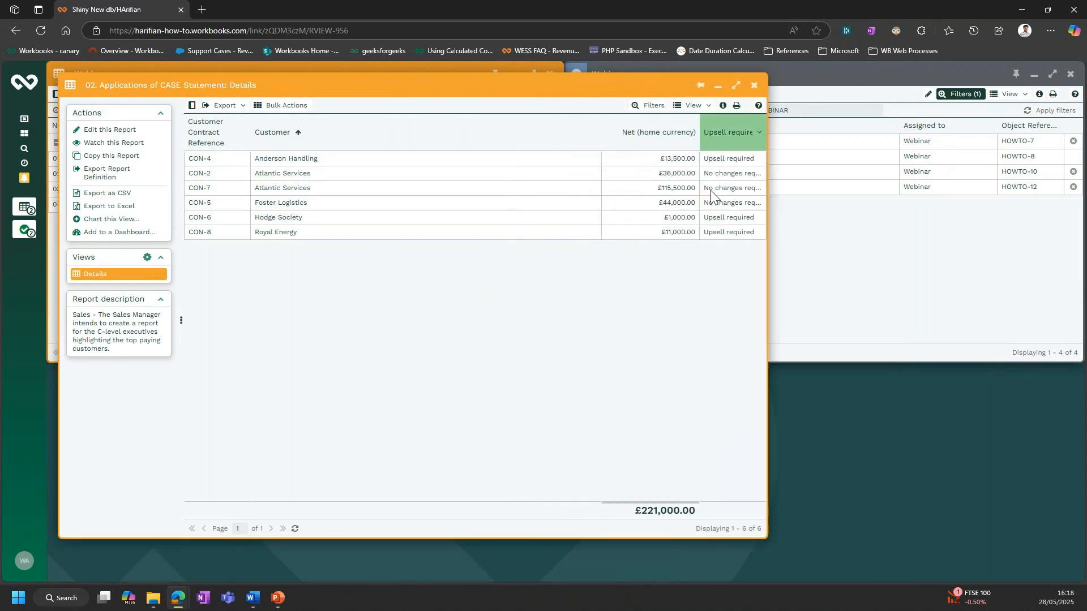
click(760, 131)
click(748, 161)
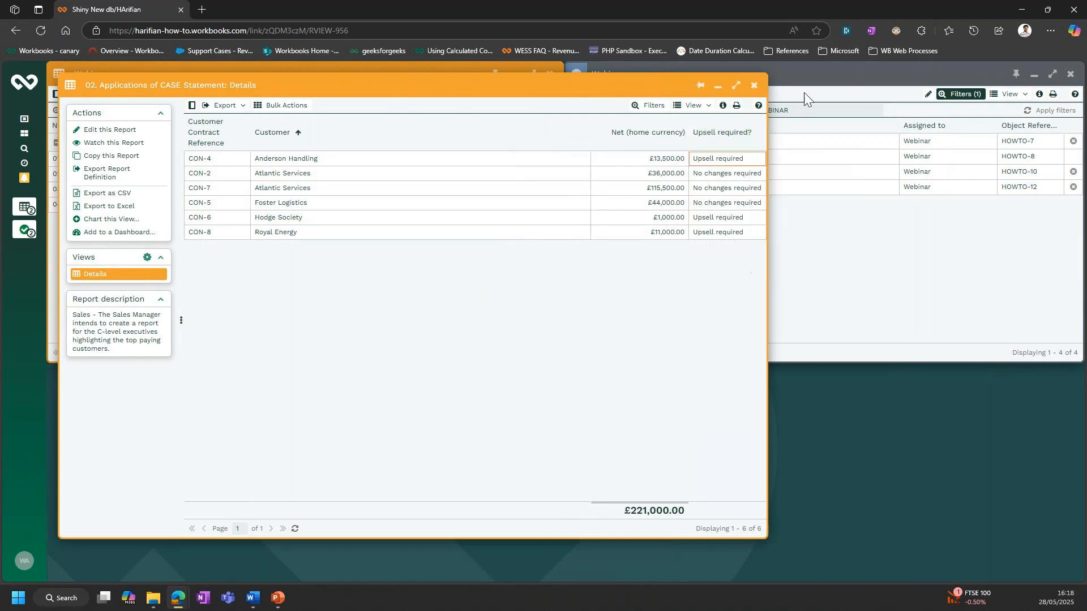
click(754, 84)
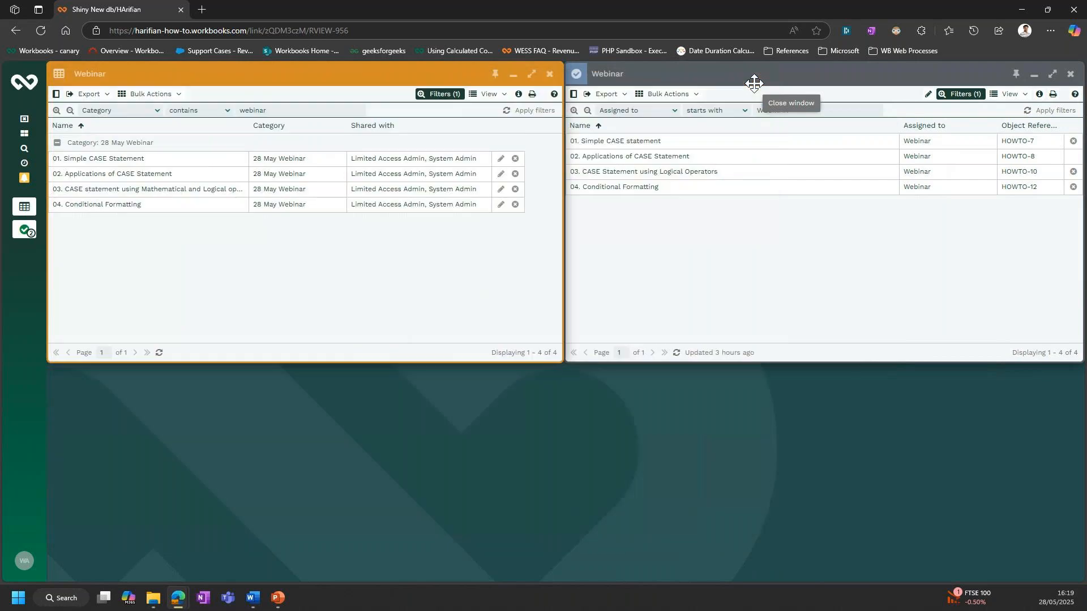
- Edit the 03. CASE statement using Mathematical and Logical operators report and start a calculated column in its Marketing view
click(206, 188)
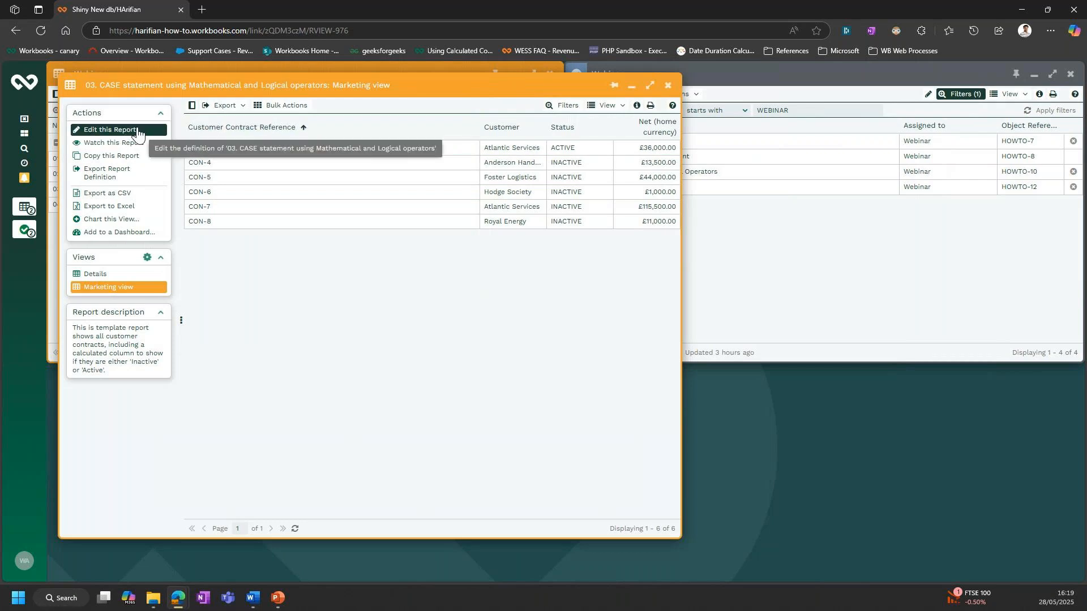
click(137, 130)
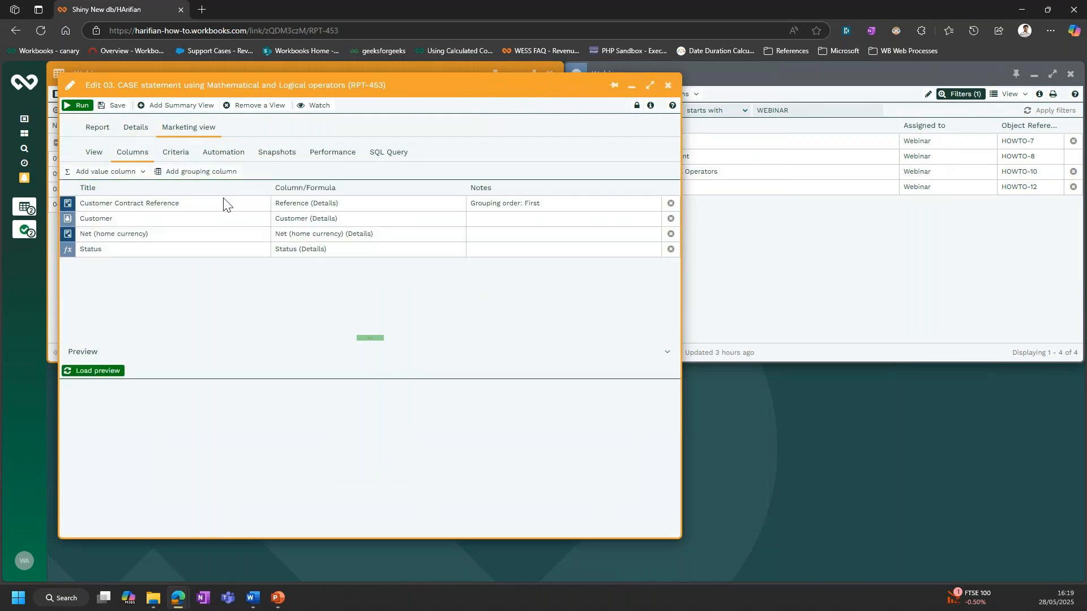
click(142, 173)
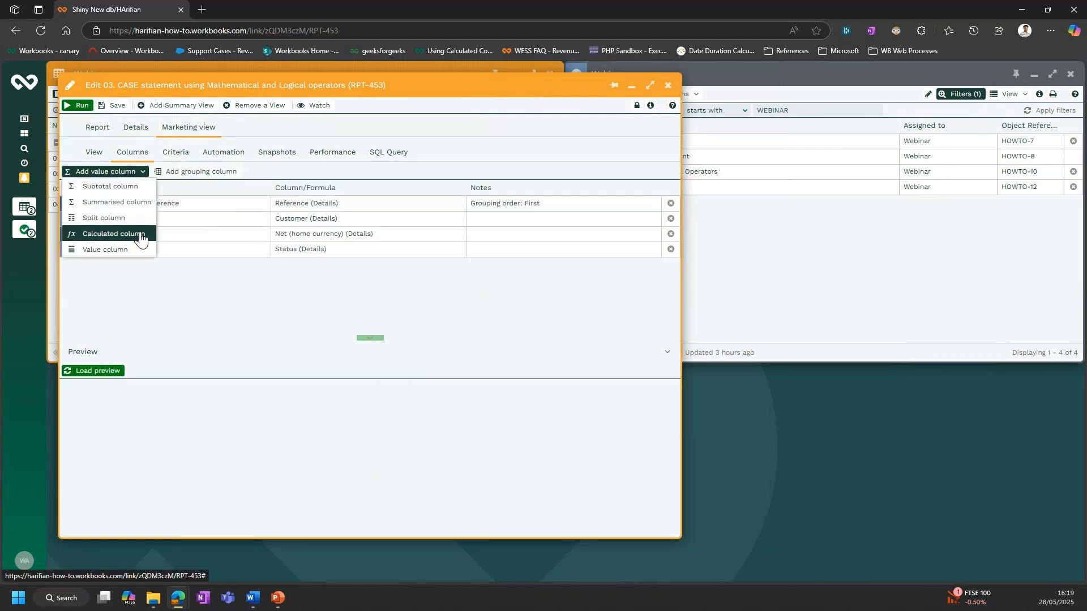
click(140, 235)
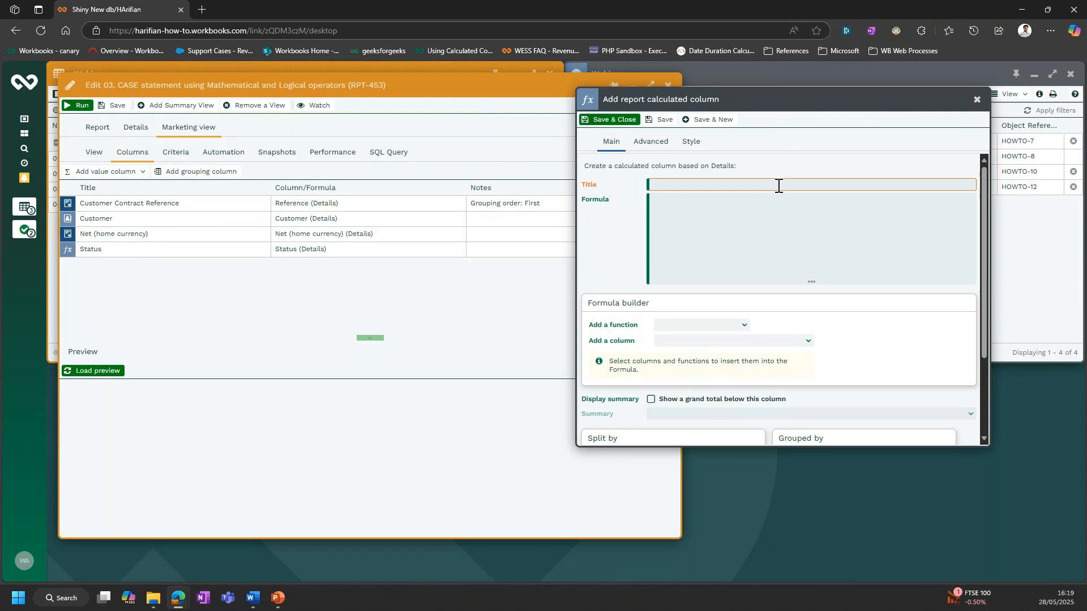
- Title the new calculated column "Complex example of CASE Statements"
text(Complex example of CaASE Statement)
key(Tab)
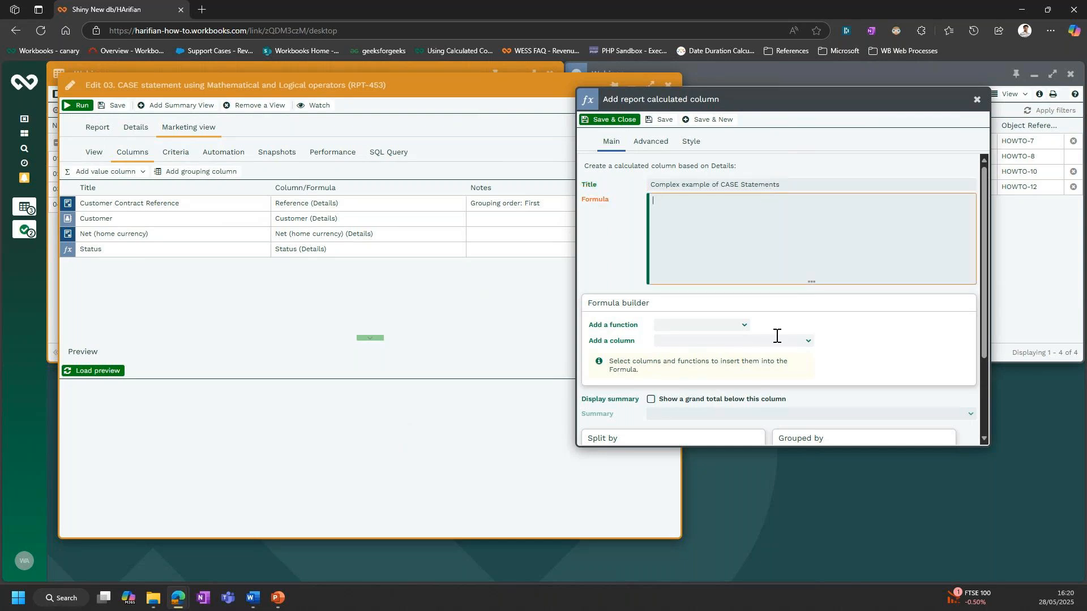
- Insert the CASE conditional function into the Marketing view column's formula and place the cursor after it
click(742, 322)
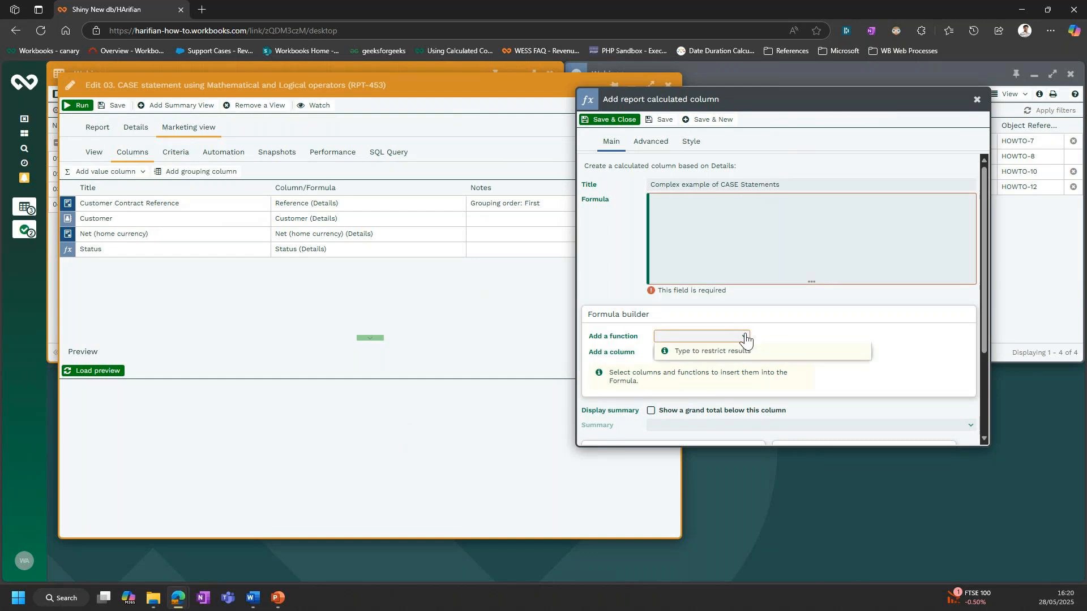
click(743, 338)
click(775, 338)
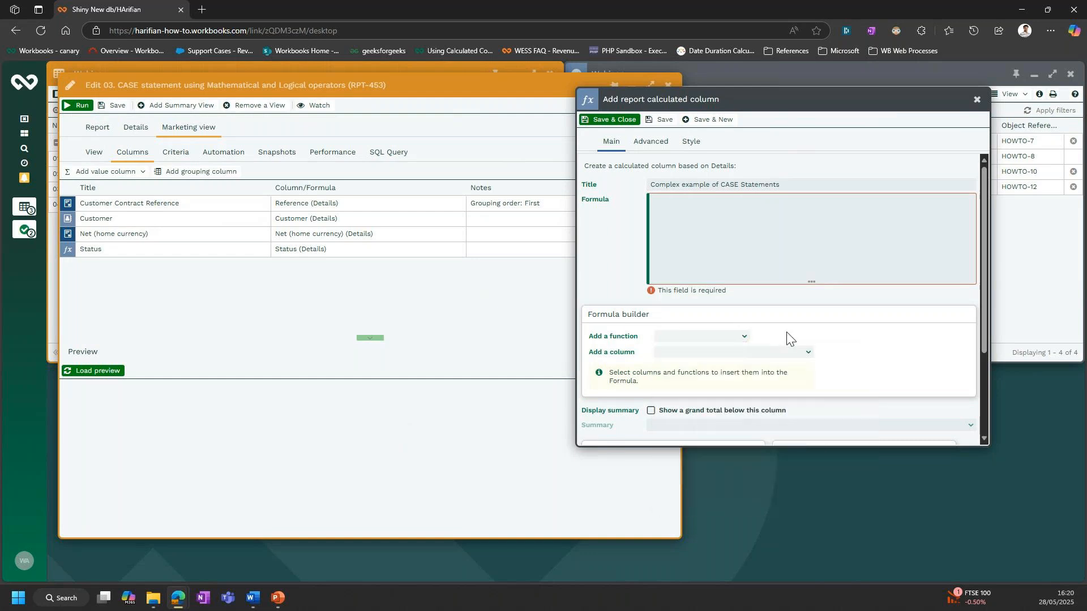
click(692, 225)
click(742, 337)
click(746, 439)
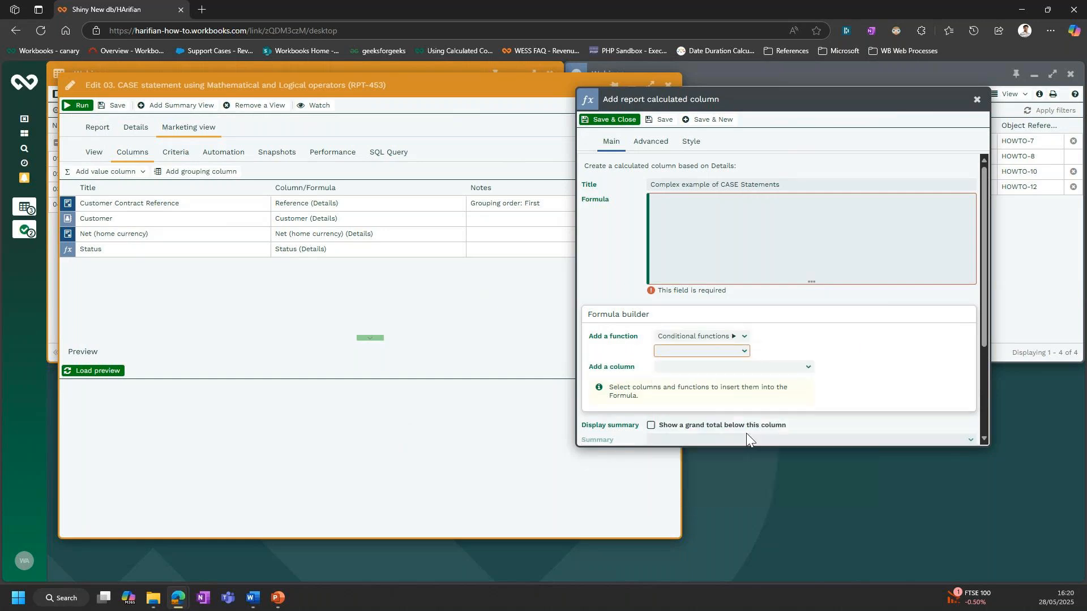
click(742, 353)
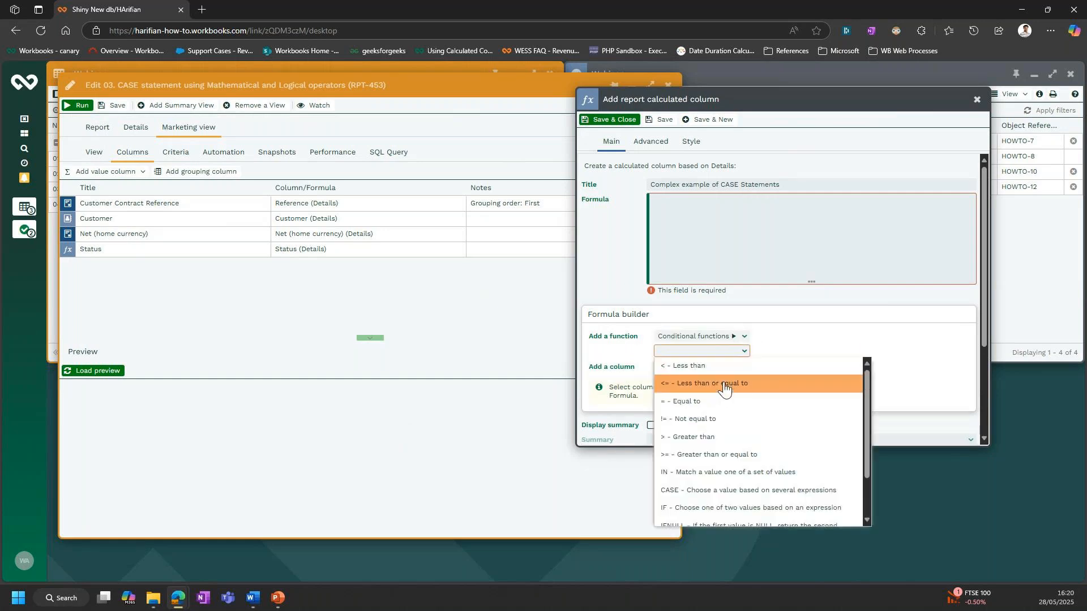
click(717, 490)
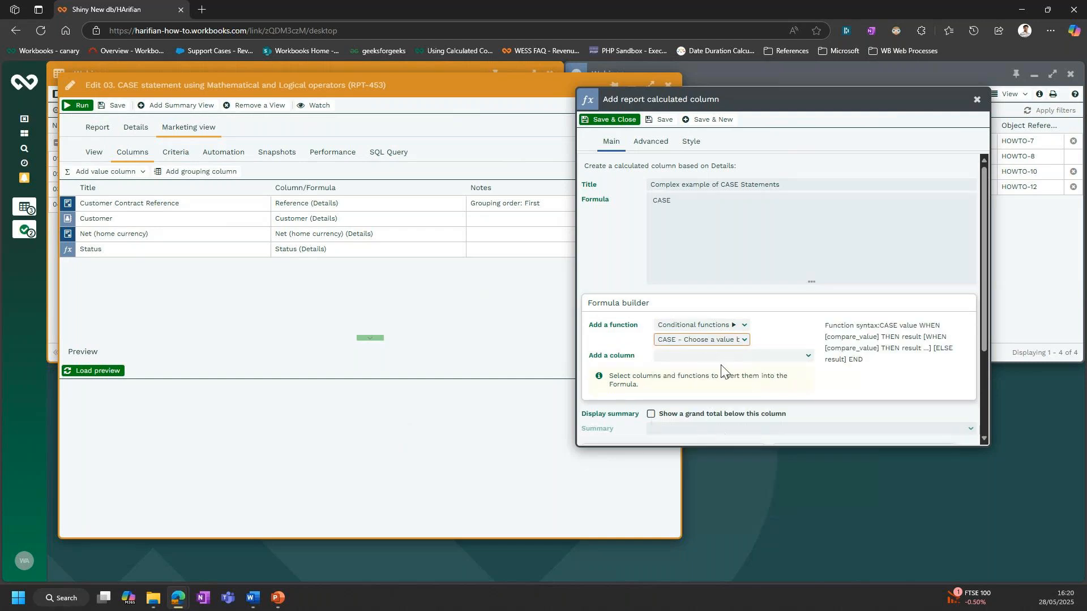
click(702, 200)
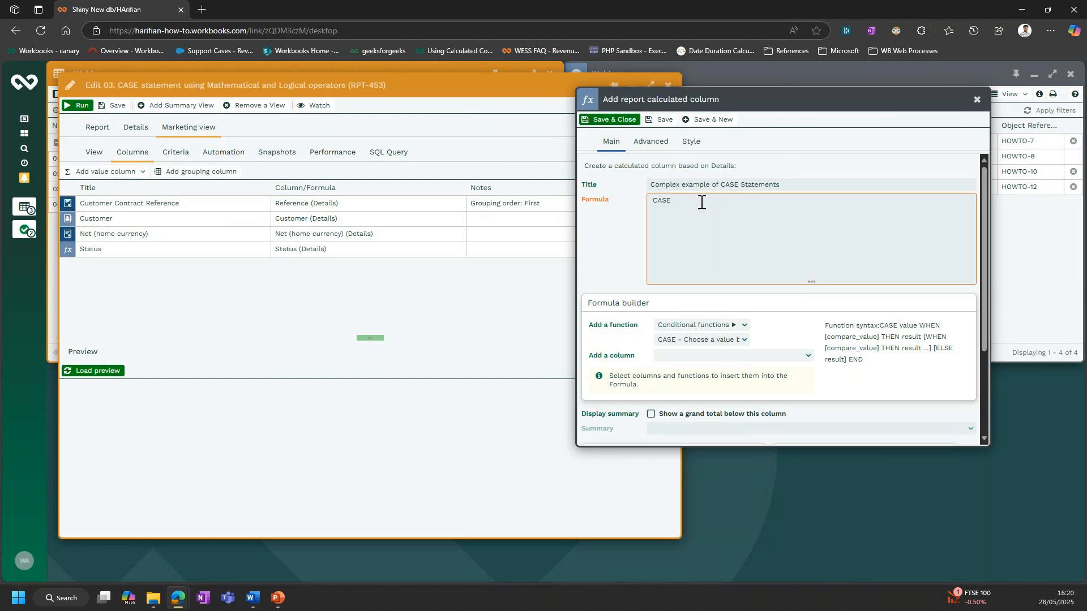
- Write the formula's first condition, WHEN PARENT('Status') = 'INACTIVE' AND, inserting the Status column from the formula builder
text(WHEN)
click(808, 359)
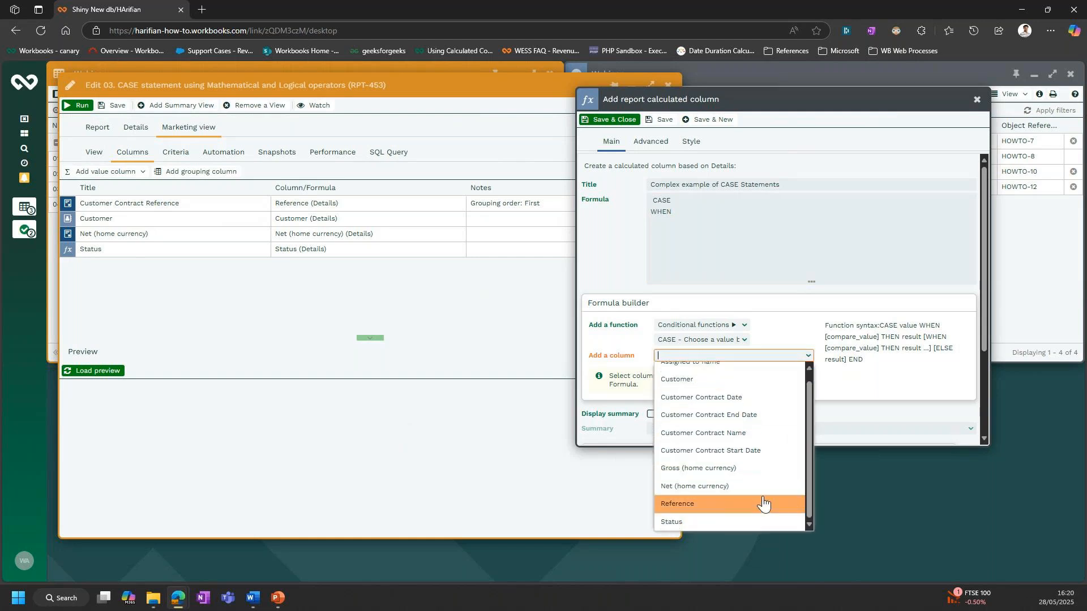
click(756, 521)
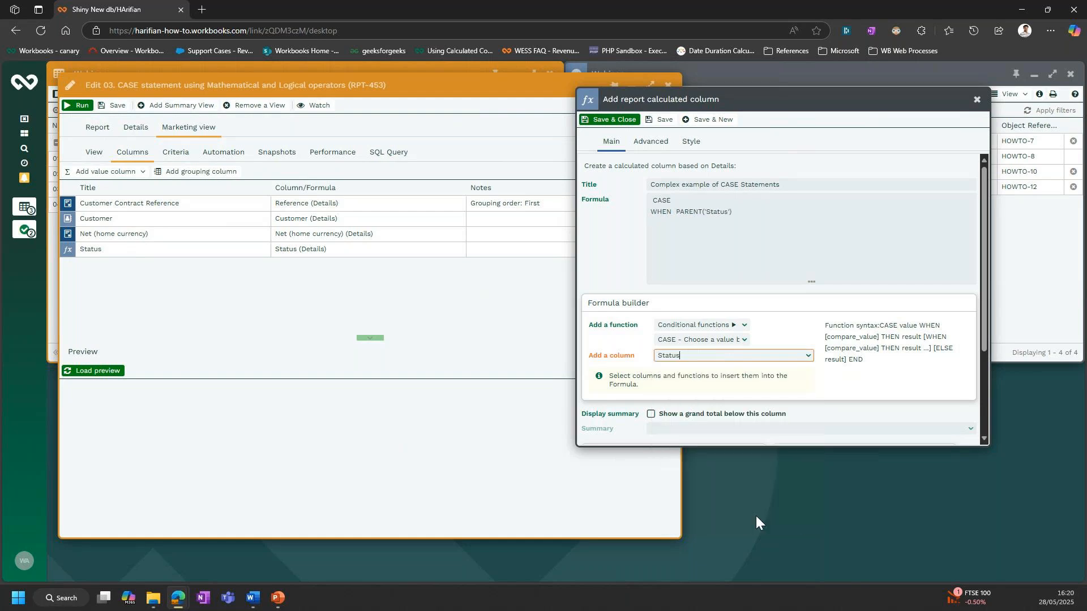
click(741, 213)
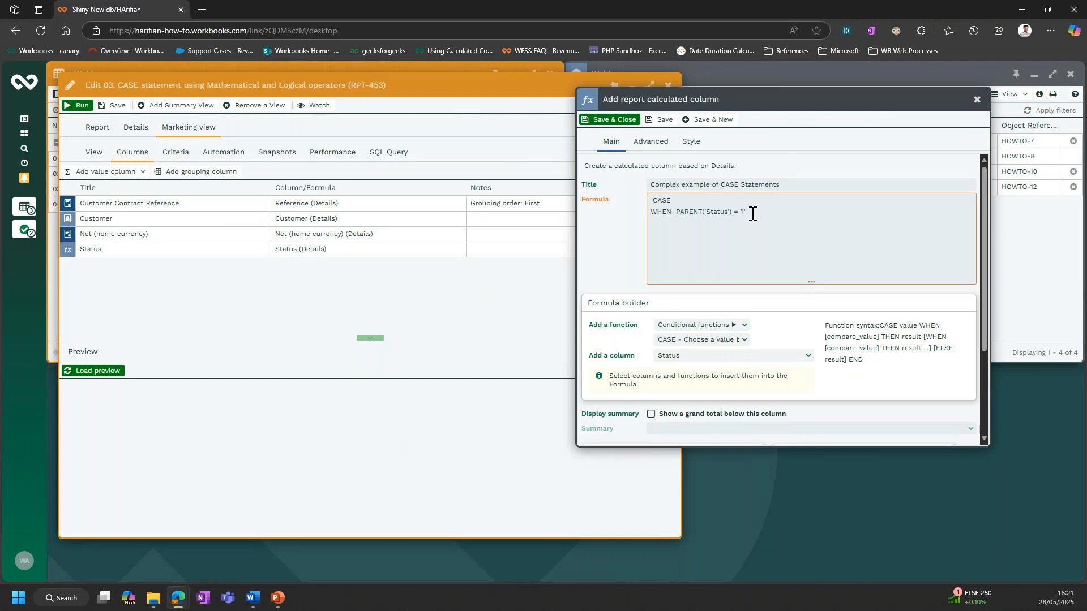
text(INACTIVE)
text(' AND)
key(BackSpace)
key(BackSpace)
key(BackSpace)
text(OR)
text(AND)
- Insert the Net (home currency) column as the second condition and require it to be greater than 10000
click(807, 356)
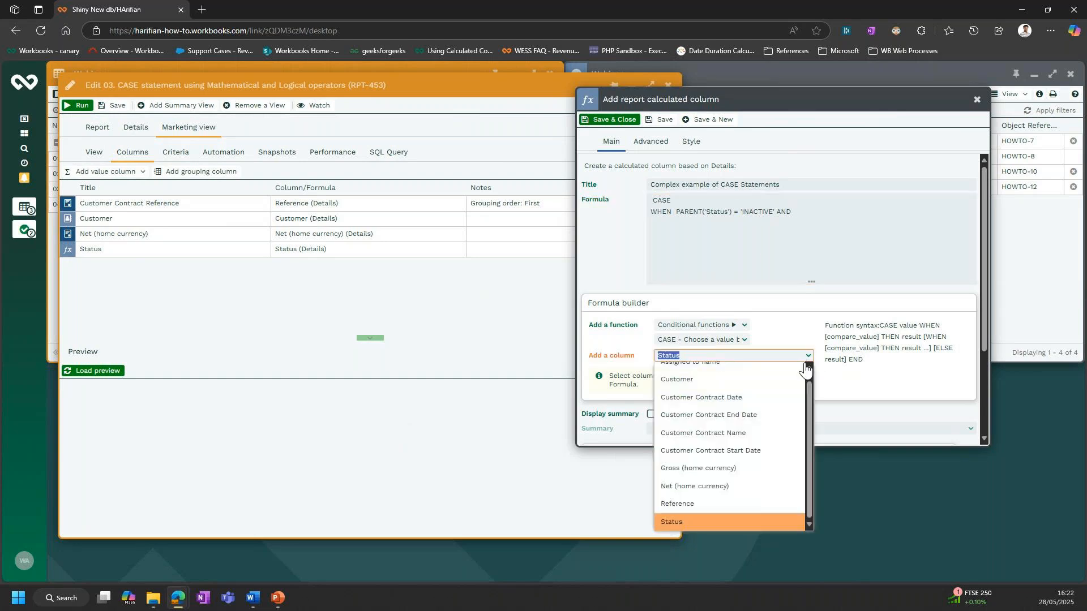
click(755, 486)
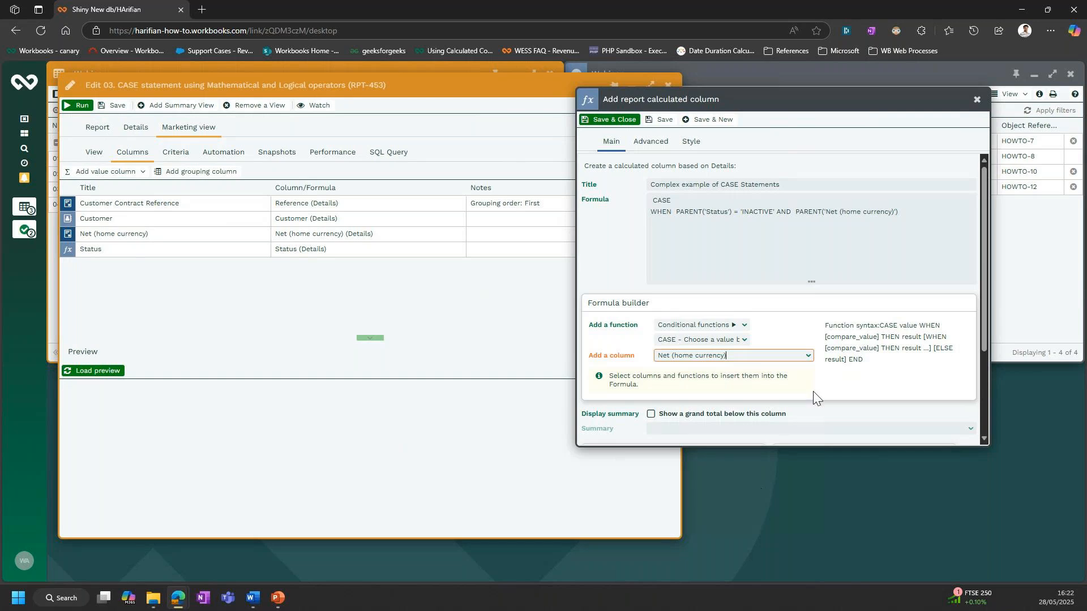
click(904, 213)
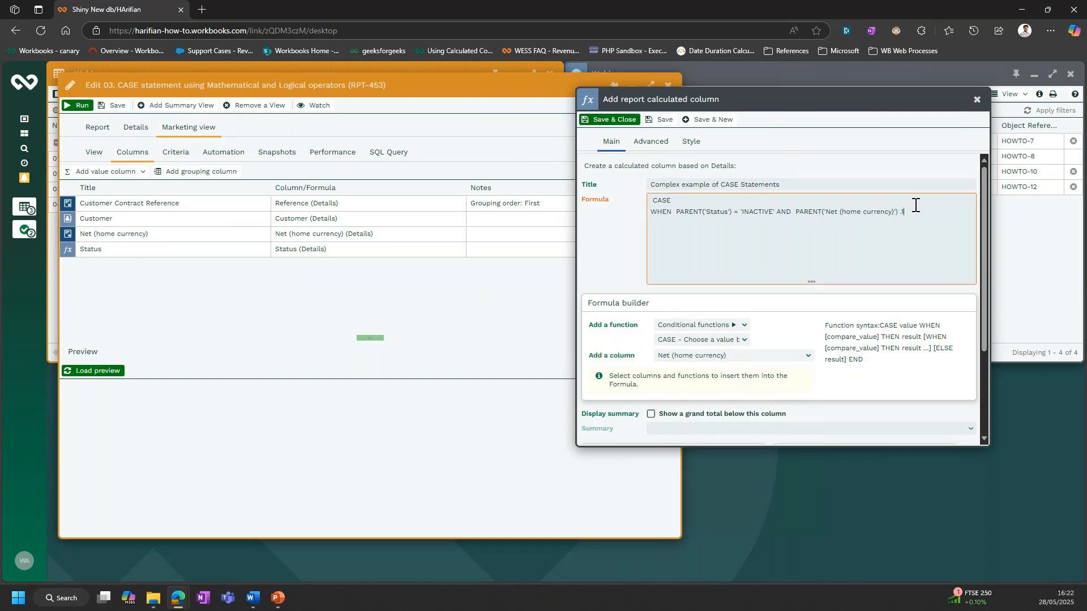
text(>10)
key(BackSpace)
key(BackSpace)
text(10000 THEN 'Y)
- Complete the CASE formula with THEN 'Yes', ELSE 'No' and END
text(ELSE 'No')
key(Return)
text(END)
- Save the calculated column, run the report to view its results in the Marketing view, and close it
click(615, 121)
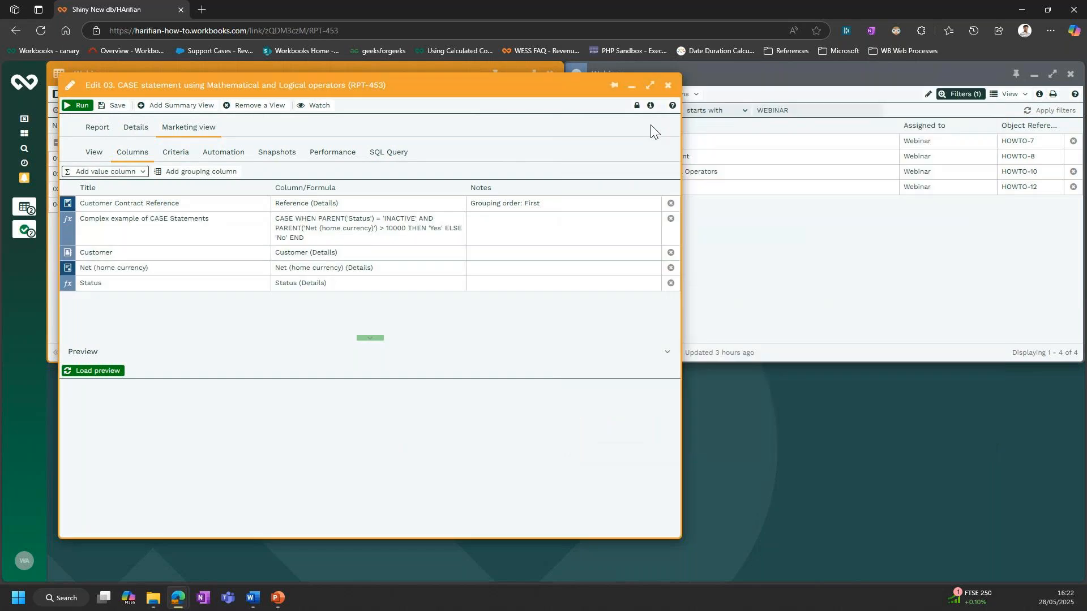
click(80, 105)
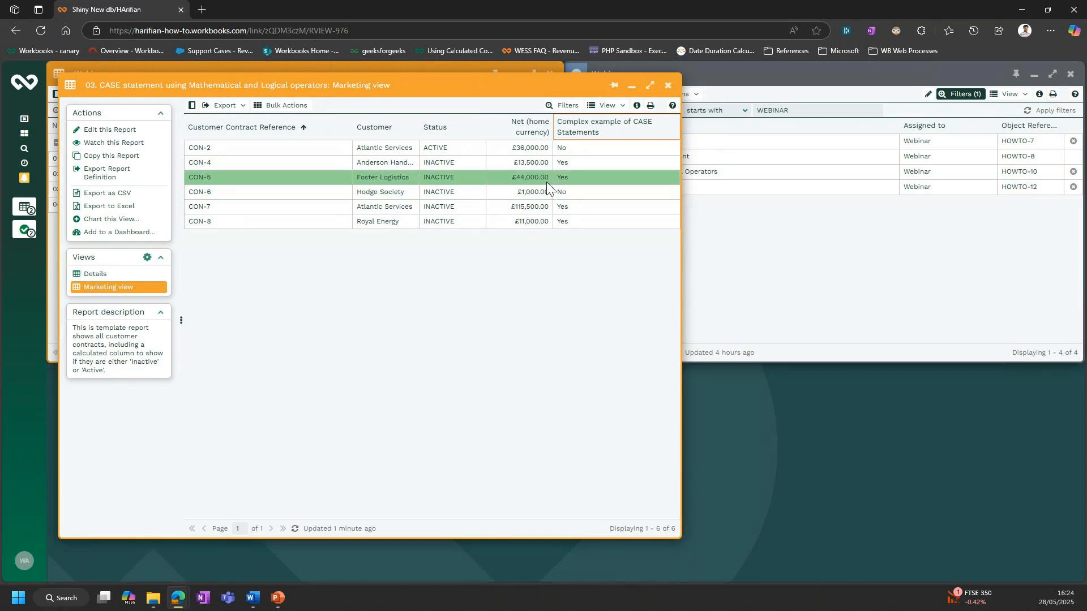
click(668, 88)
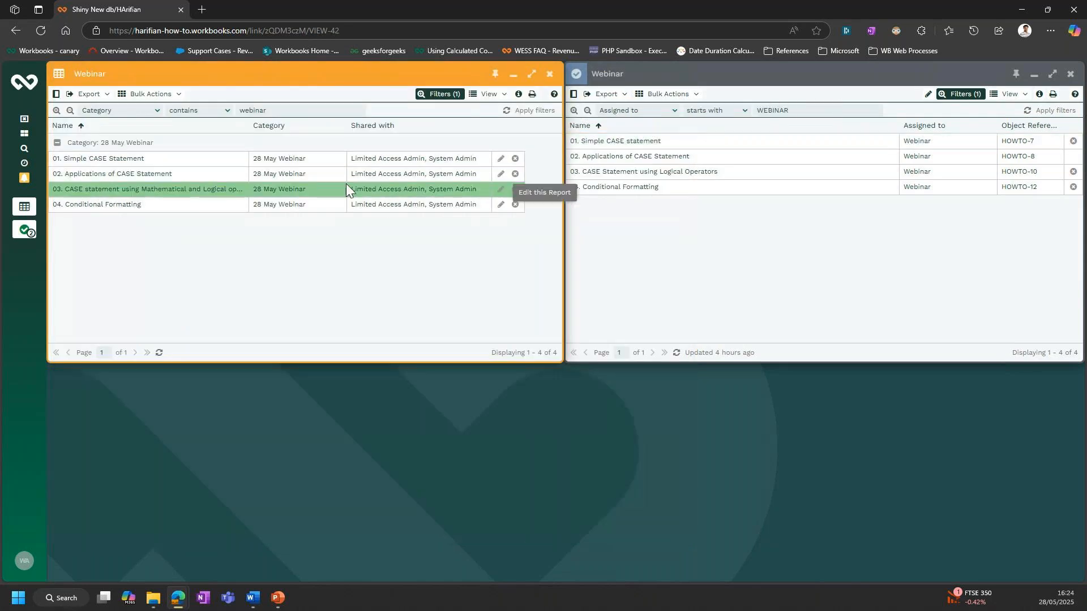
- Open the 04. Conditional Formatting report for editing in a maximized window and open its Styling calculated column
click(176, 204)
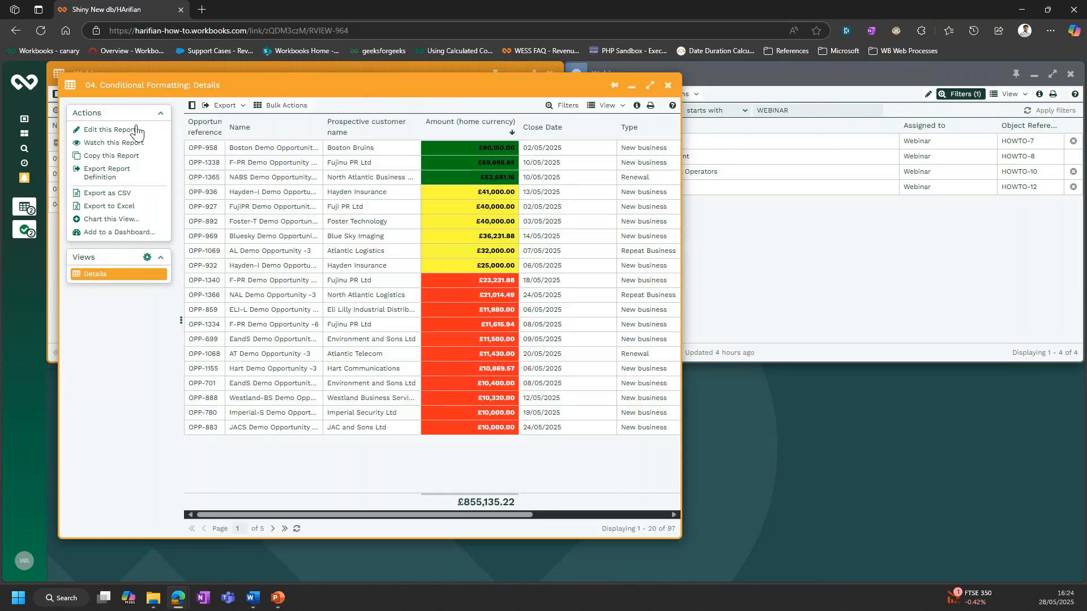
click(136, 135)
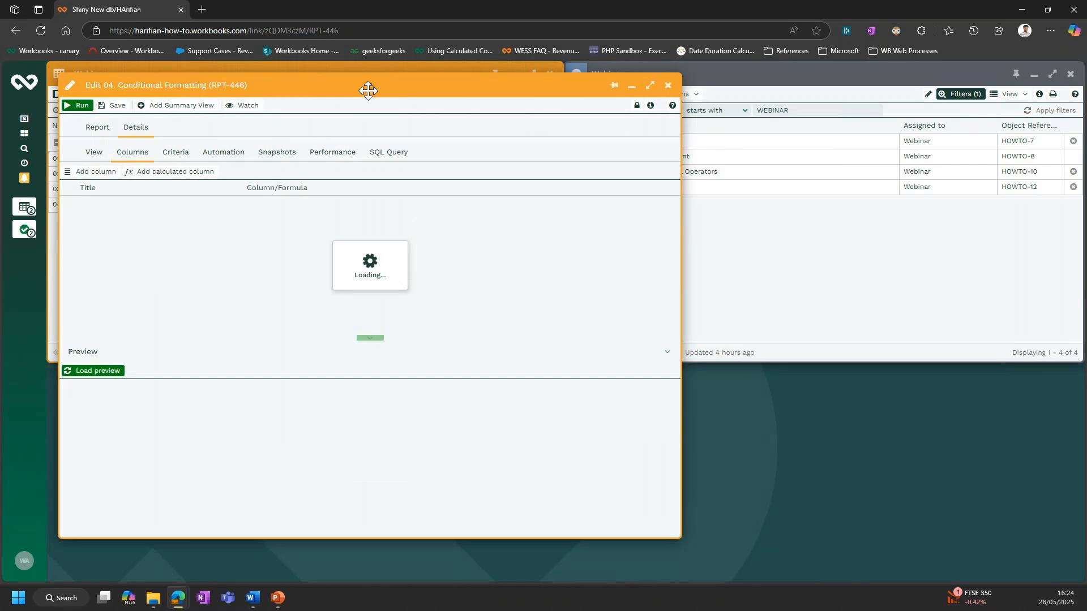
double_click(368, 90)
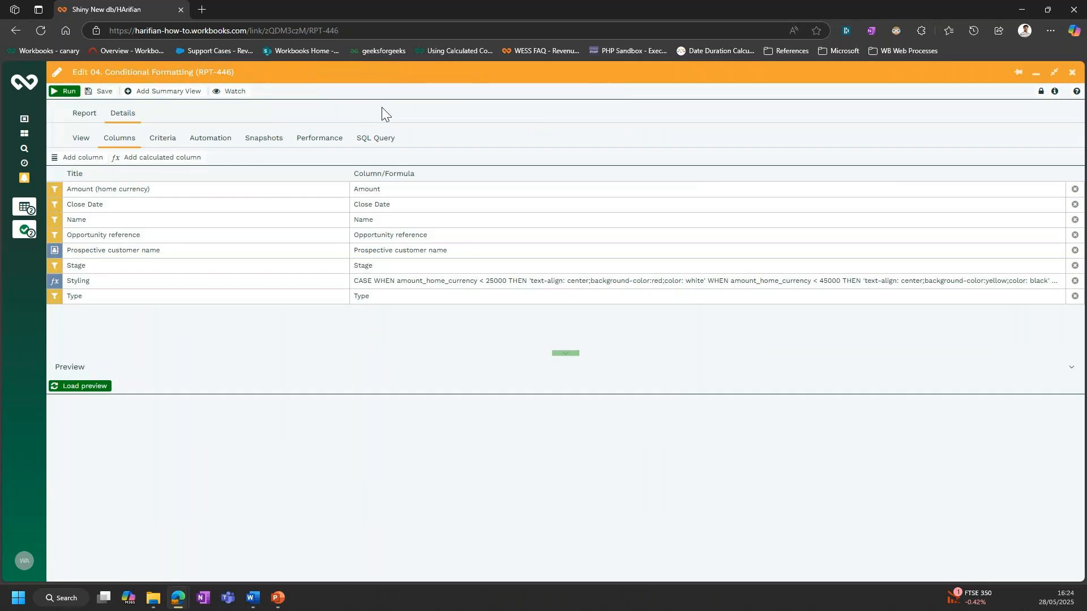
click(258, 279)
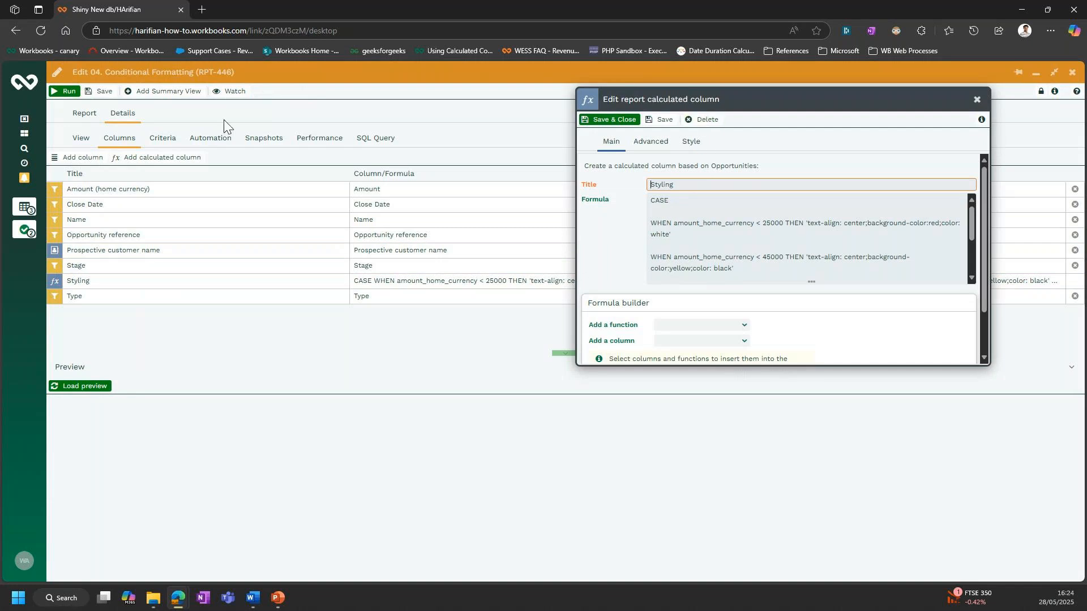
- Run the report to view its coloured amounts, return to editing it and bring the Styling column's settings back up
click(65, 93)
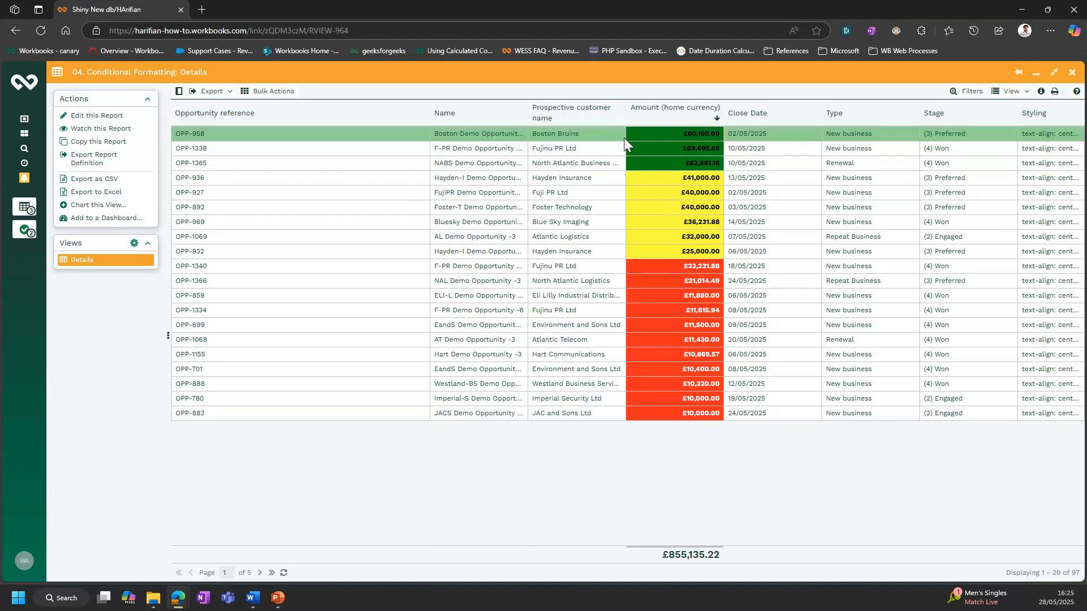
click(89, 120)
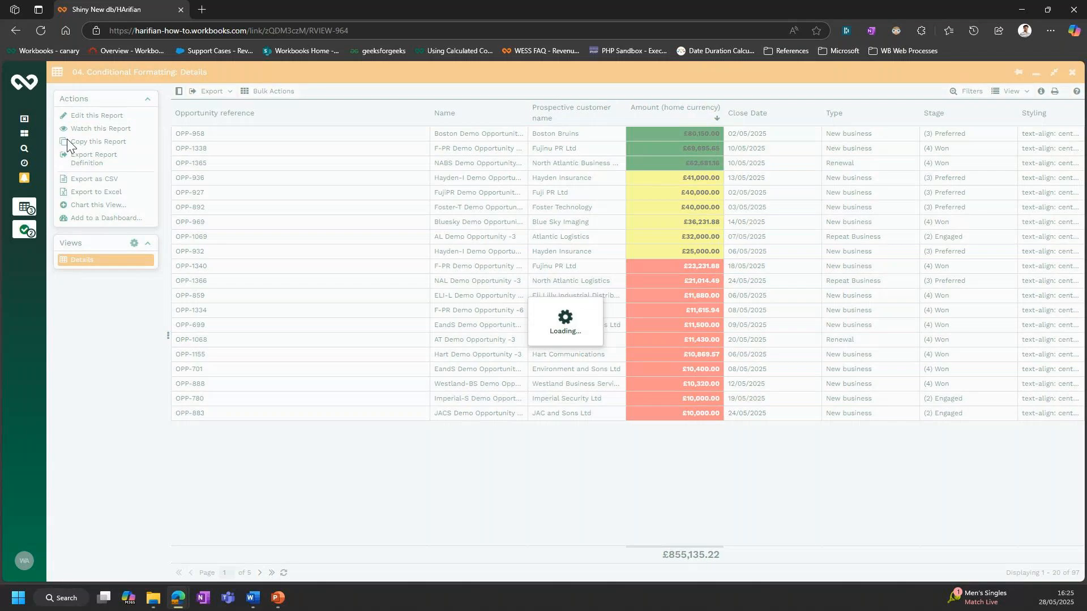
mouse_move(25, 207)
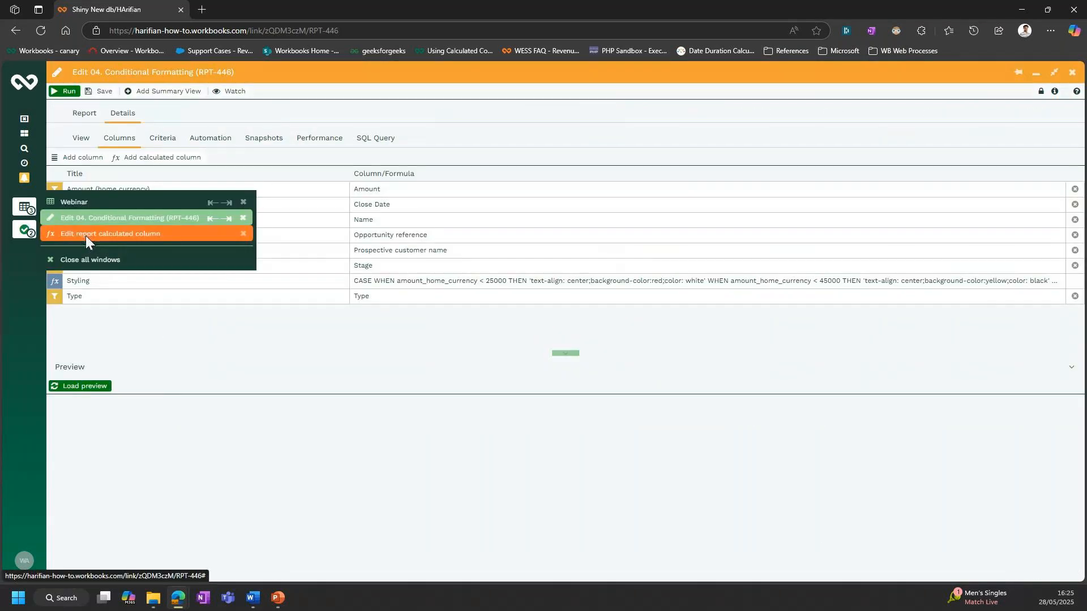
click(86, 236)
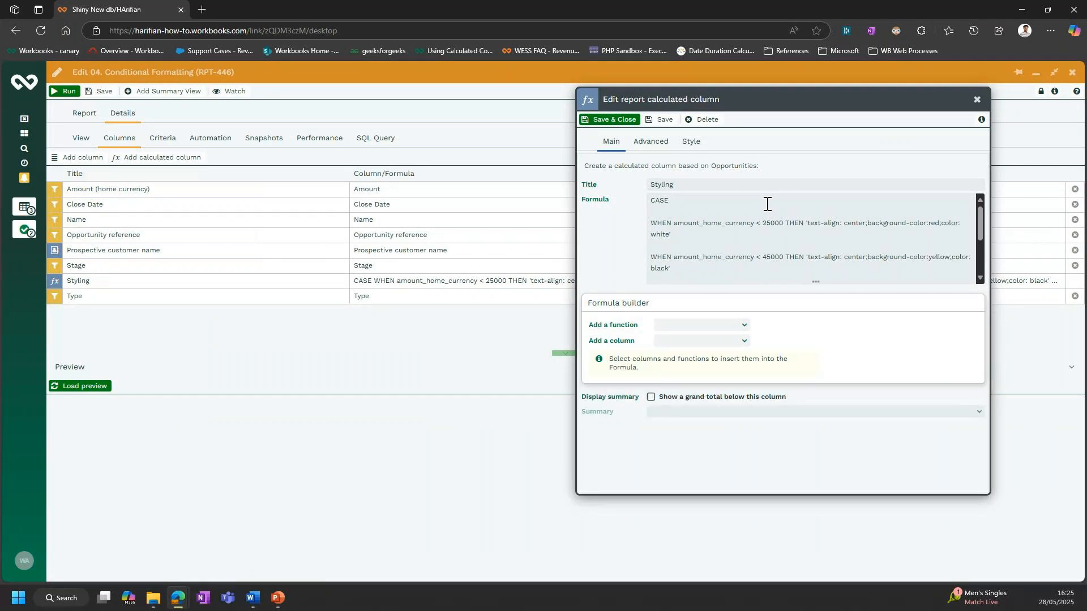
- Examine the Styling column's CASE formula from its amount thresholds and CSS styles through to END, and save and close it
key(ctrl+plus)
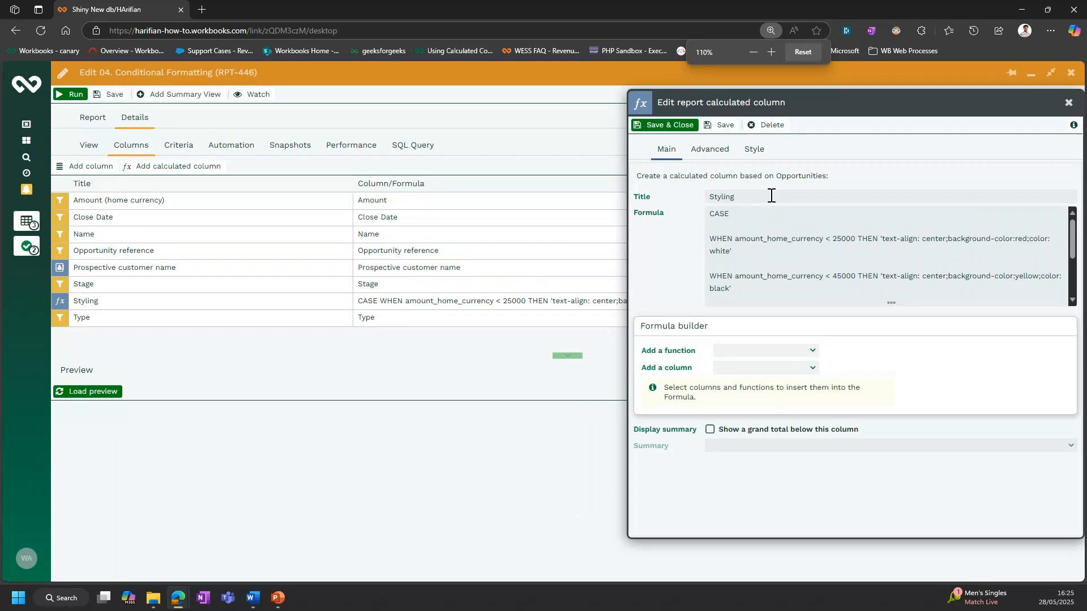
drag(795, 102, 650, 101)
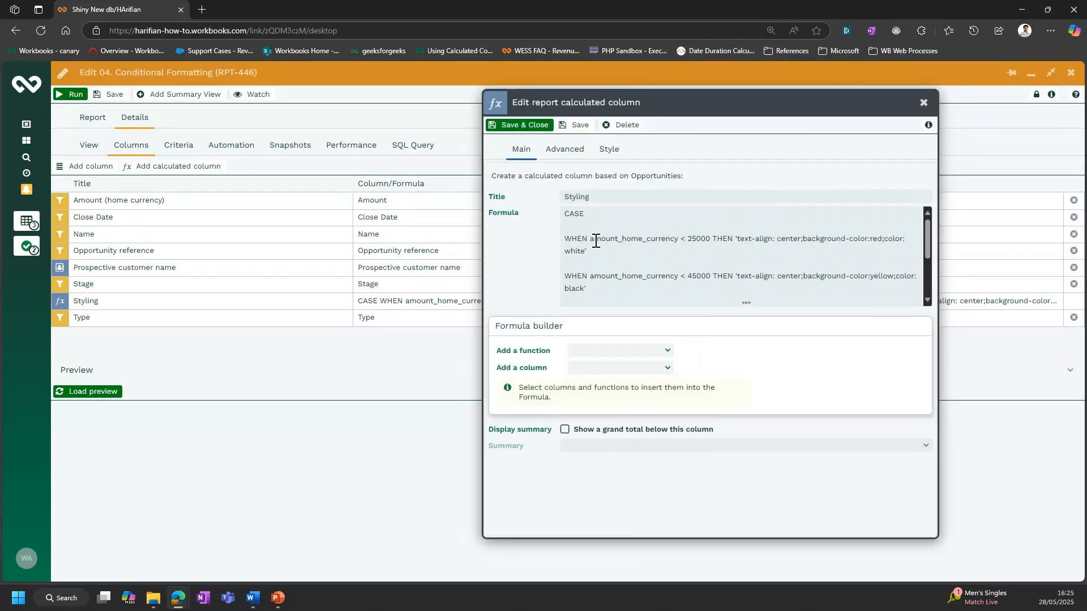
drag(584, 219, 566, 215)
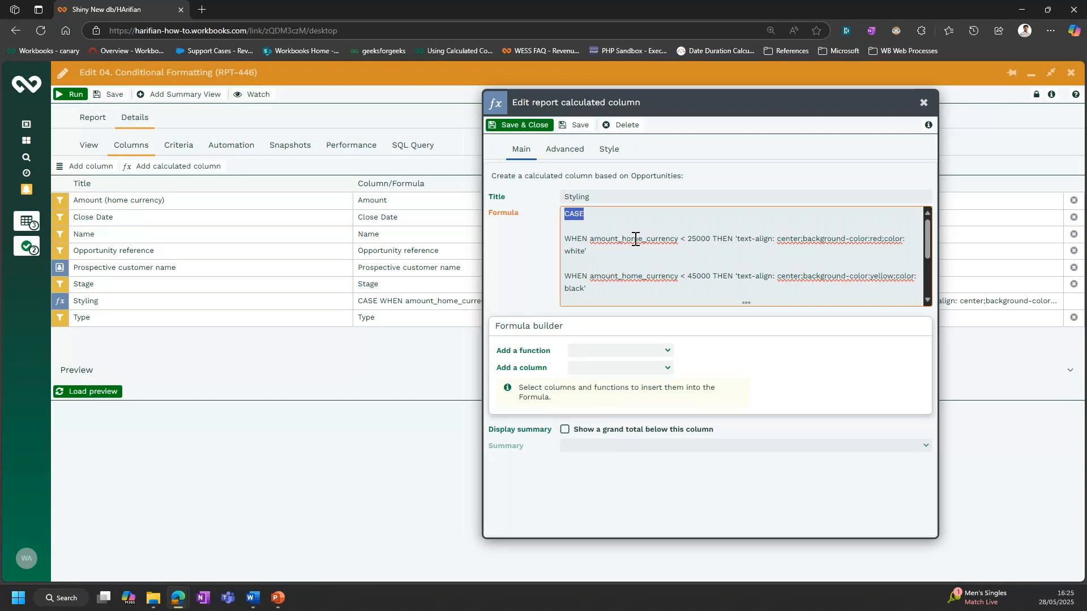
drag(587, 238, 679, 239)
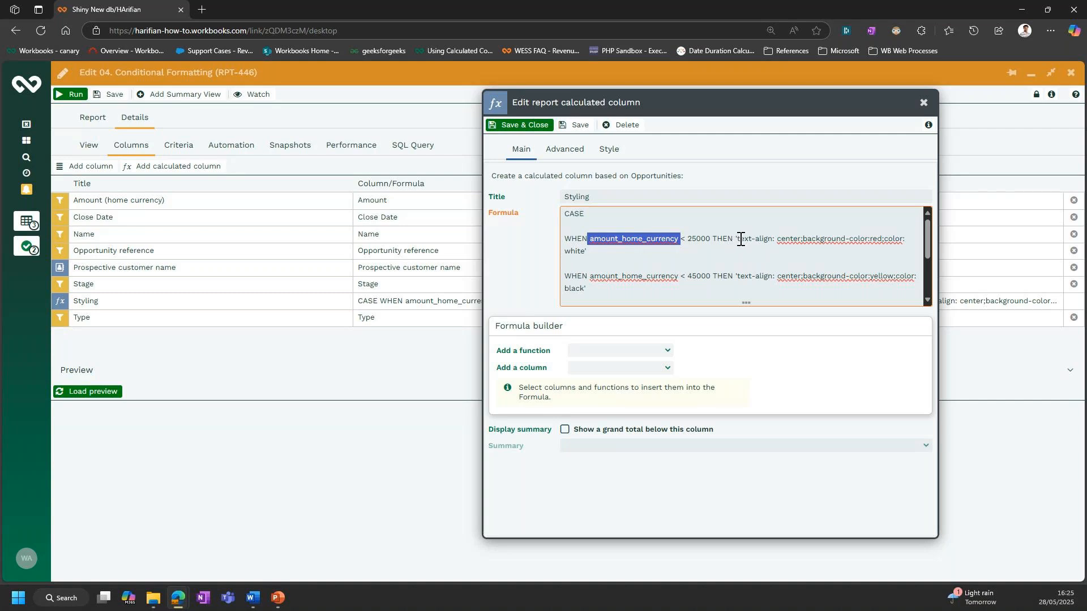
drag(737, 238, 583, 251)
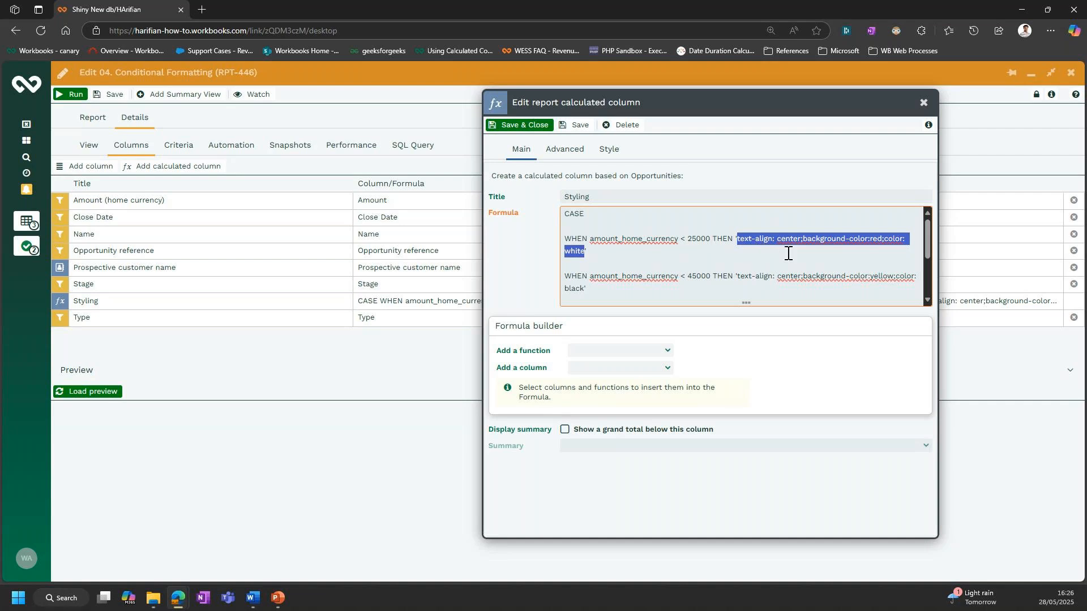
scroll(633, 268, down, 1)
scroll(632, 269, up, 1)
scroll(591, 282, down, 1)
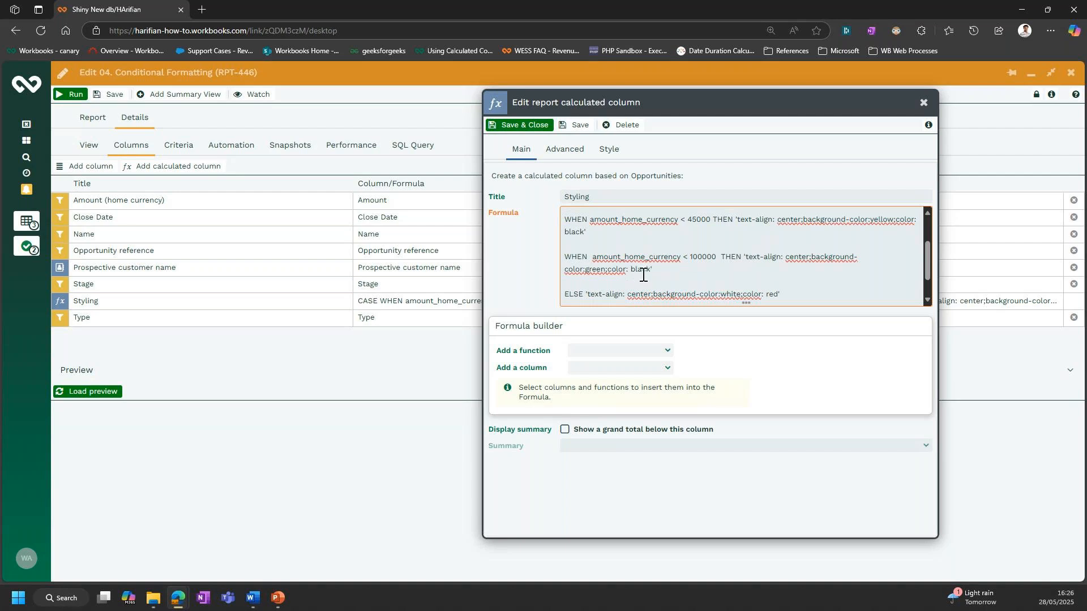
scroll(645, 272, down, 1)
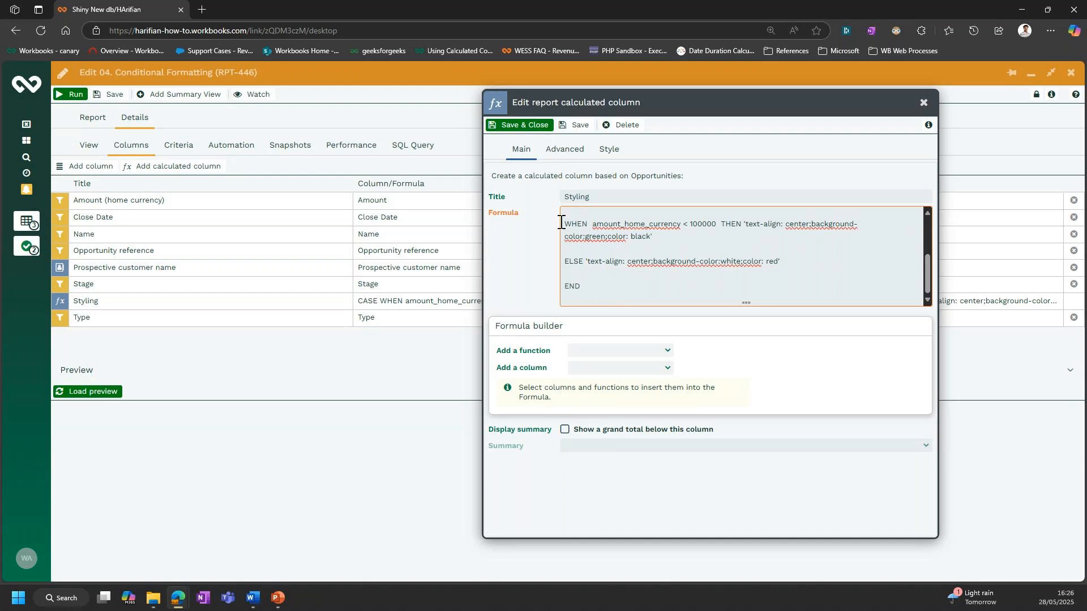
click(532, 123)
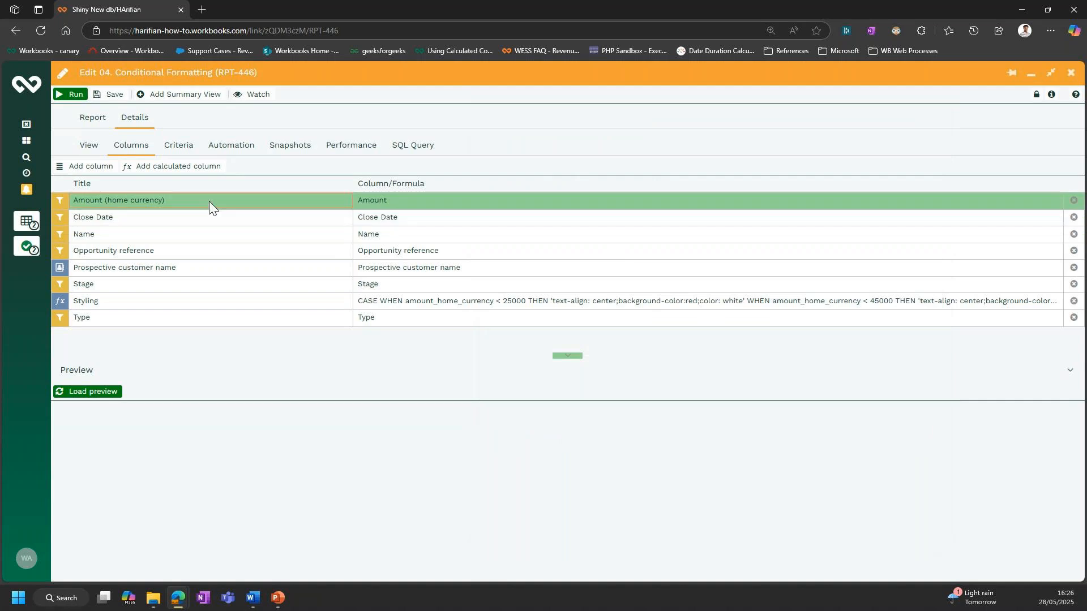
- Review the Amount (home currency) column's conditional style options and its styling column choice, and save and close it
click(213, 201)
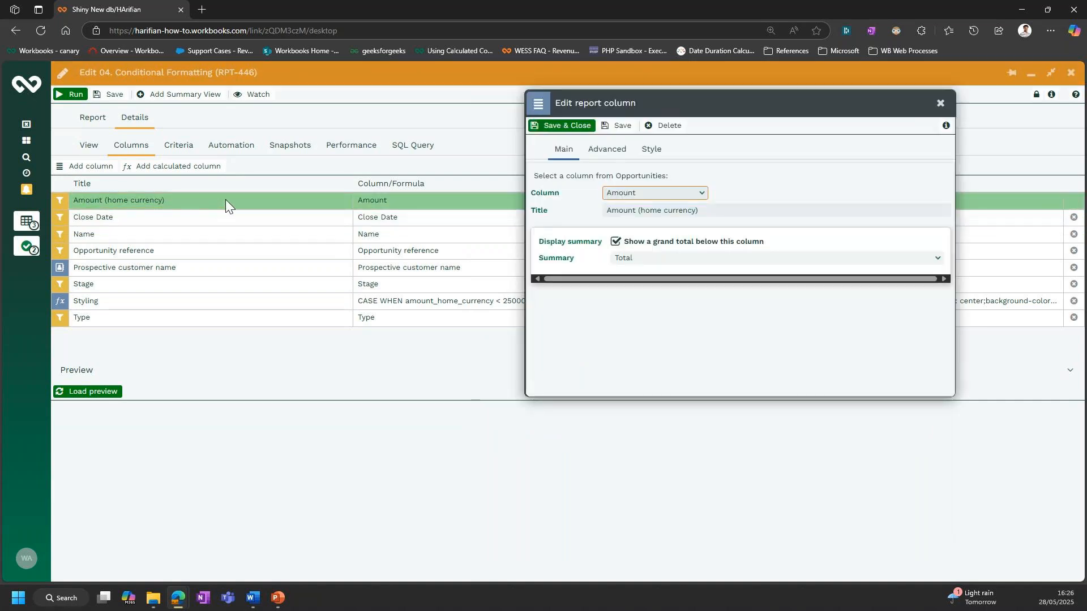
click(644, 153)
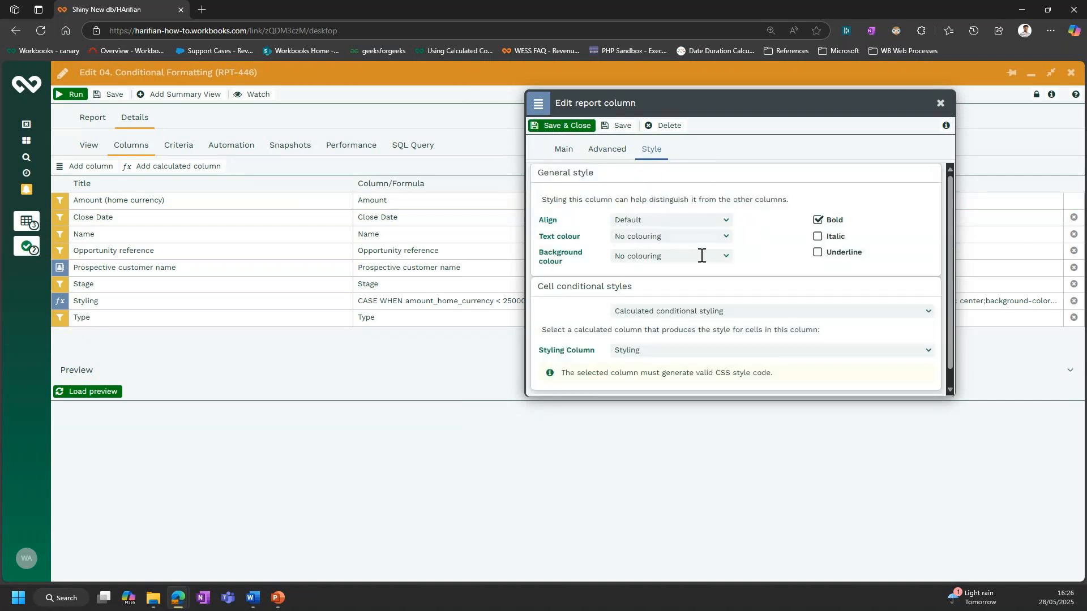
click(923, 311)
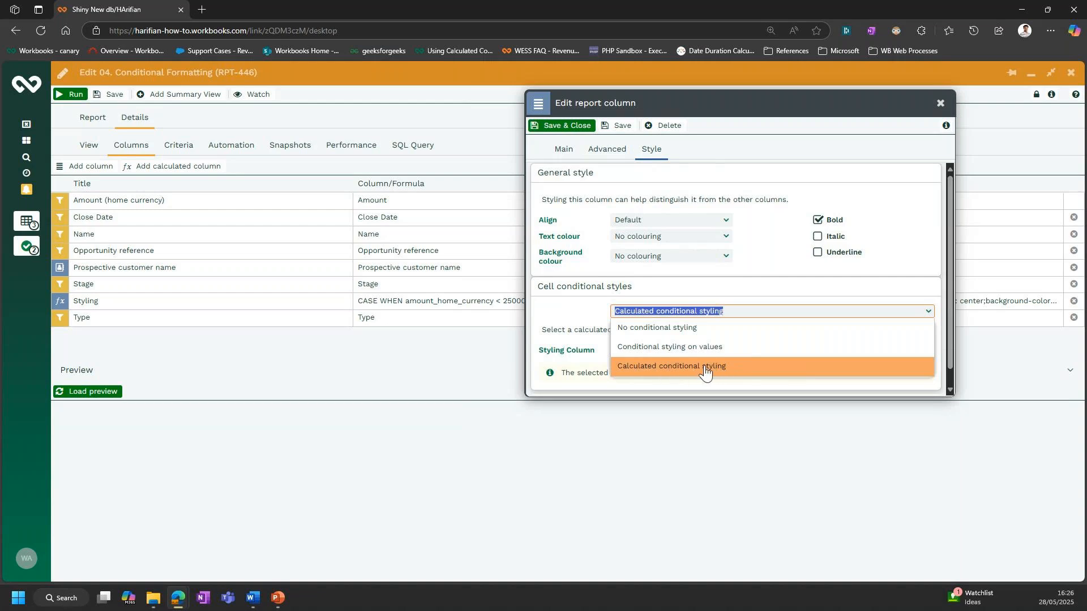
click(761, 297)
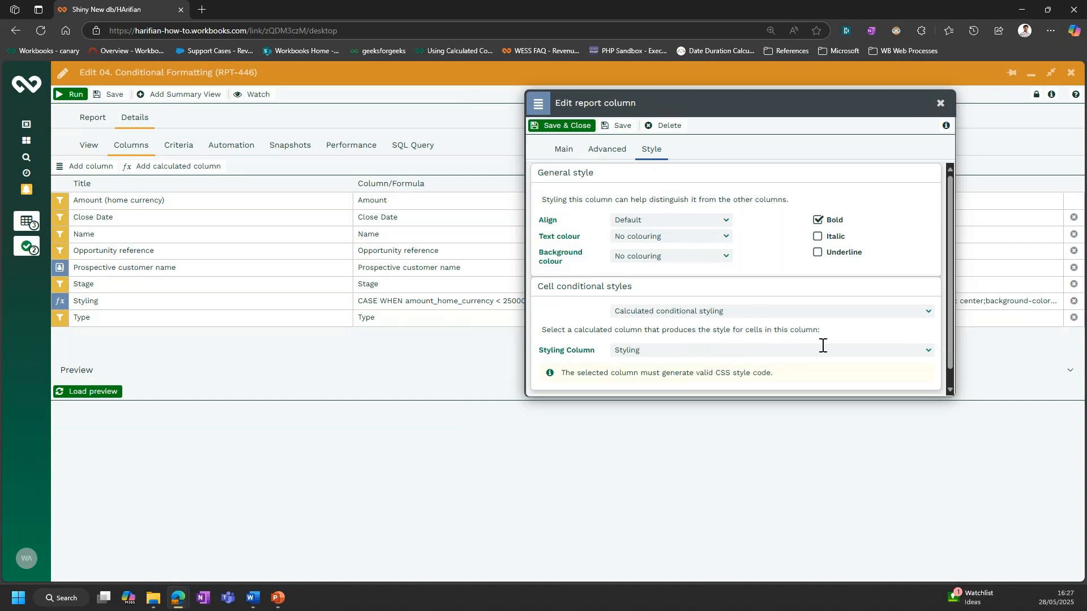
click(929, 350)
click(933, 355)
click(589, 127)
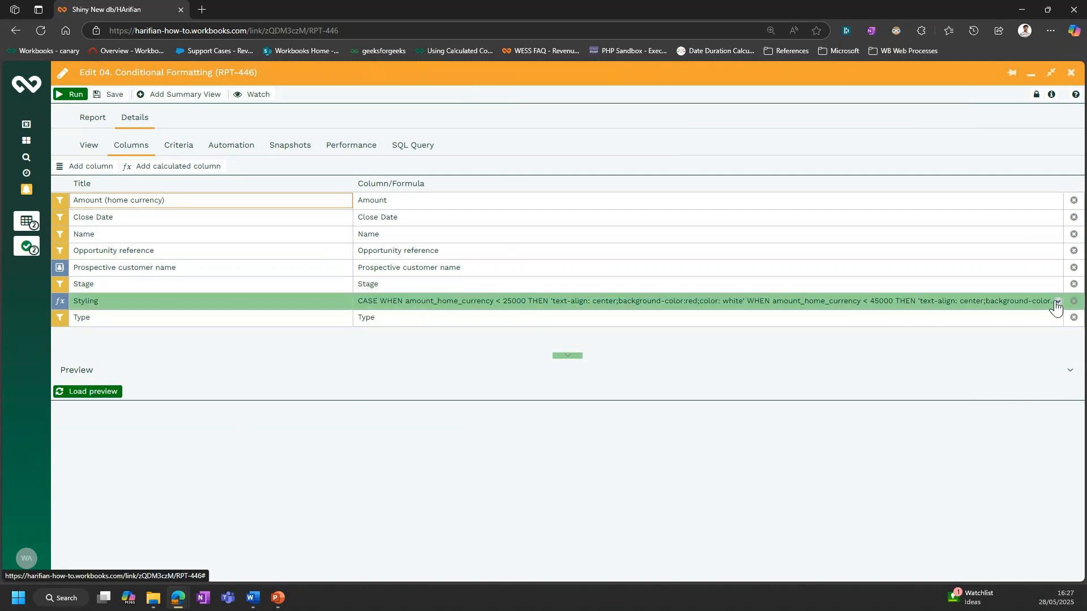
- Run the report to view the Styling column in its results, and return to editing the report
click(98, 96)
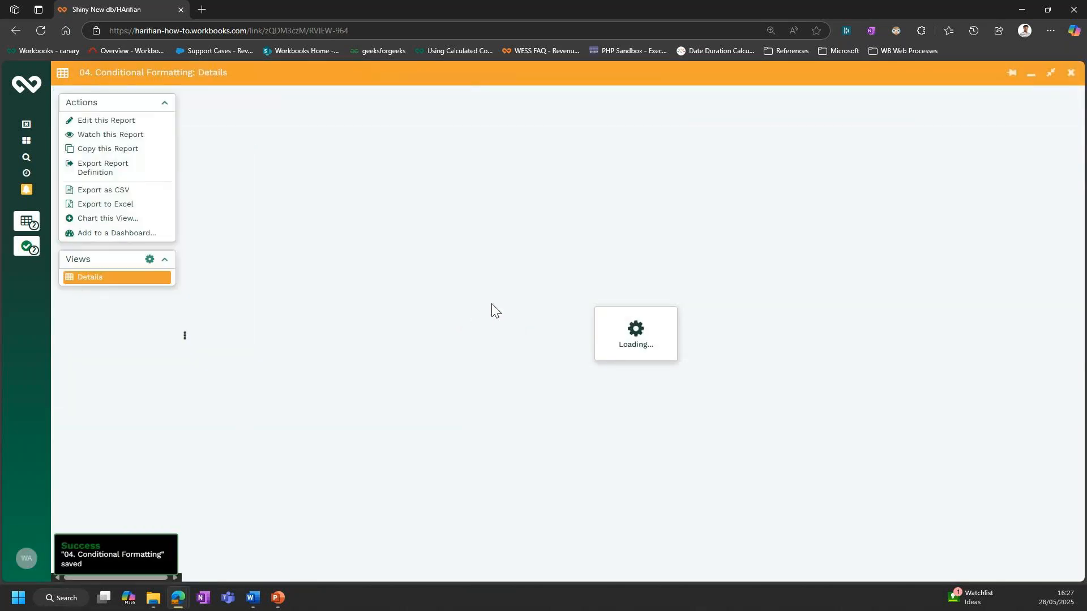
click(152, 121)
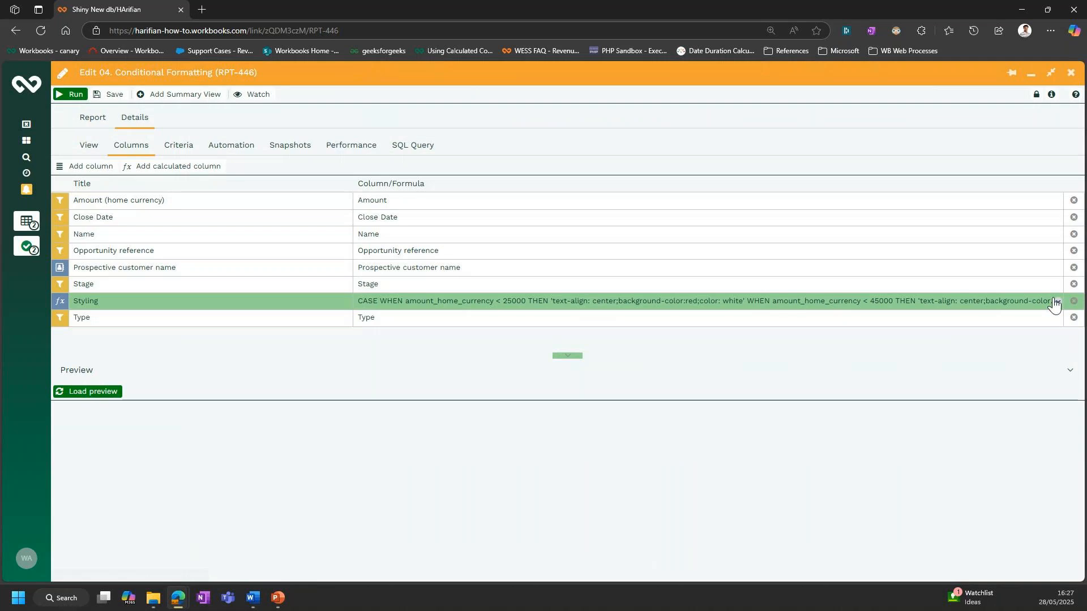
click(1056, 303)
- Load the report preview and hide the Styling column in it, and save and run the report
click(113, 393)
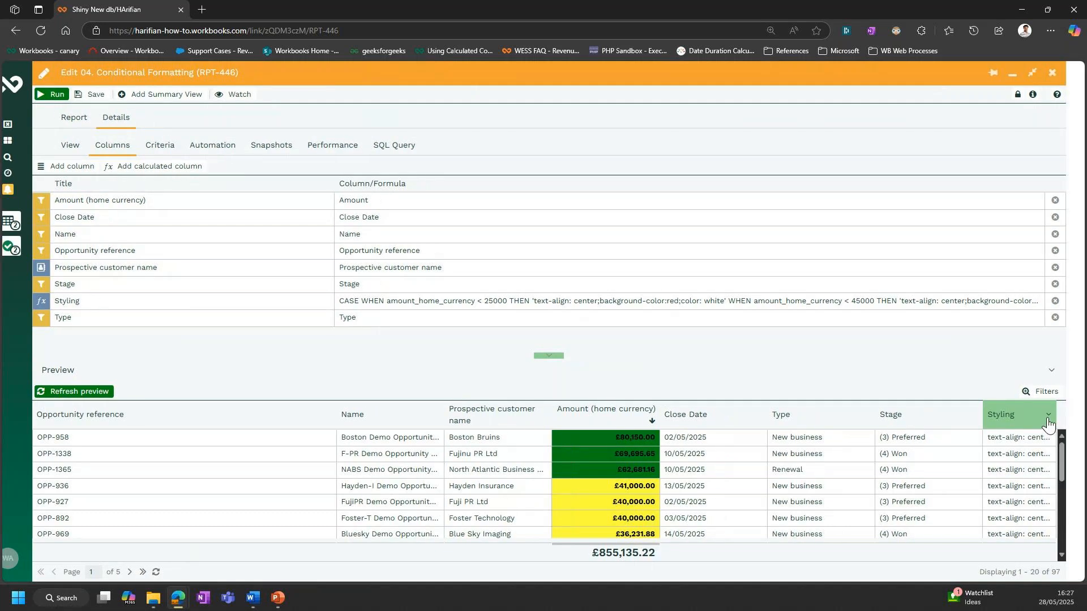
click(1048, 417)
mouse_move(1019, 499)
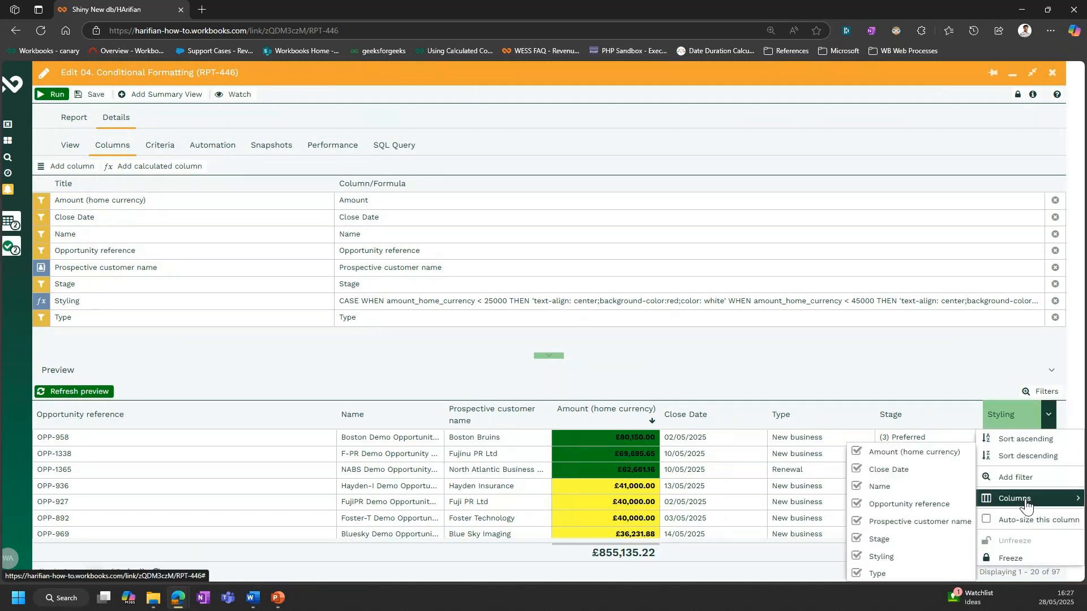
click(913, 556)
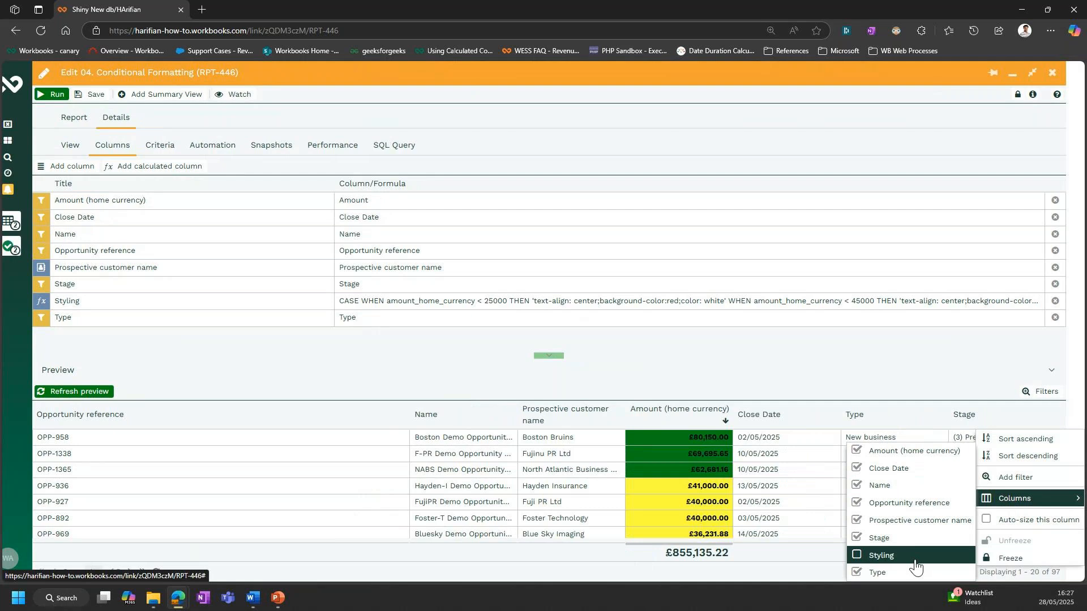
click(92, 96)
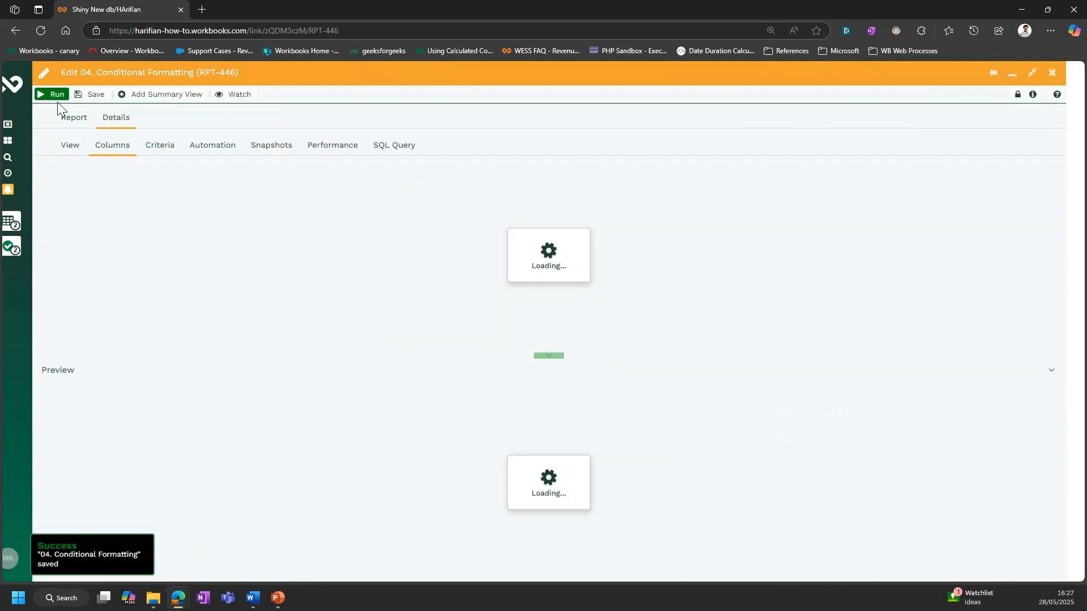
click(56, 97)
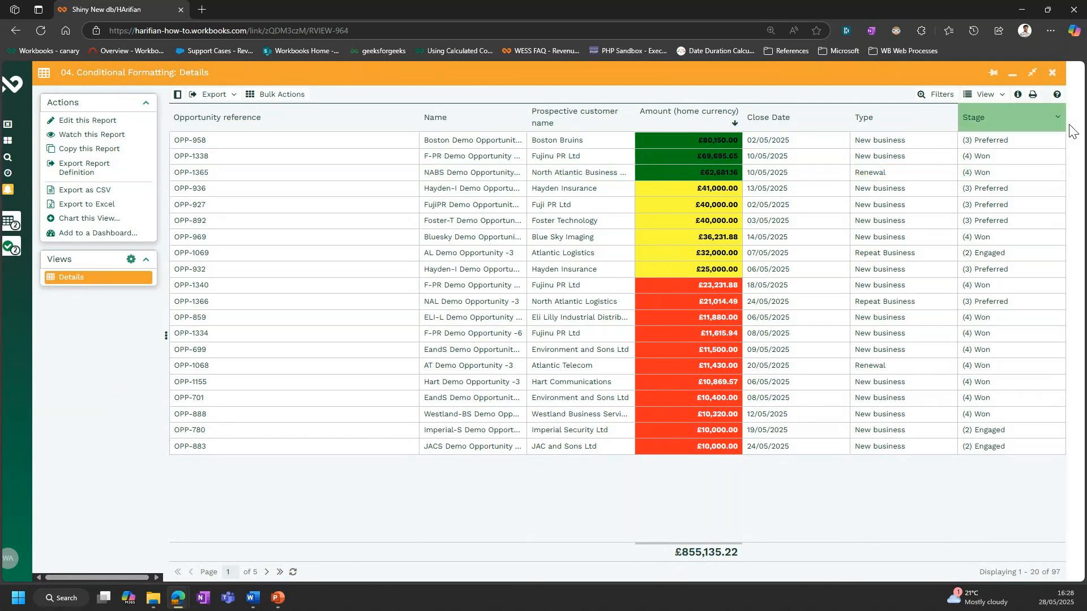
- Switch to the PowerPoint slide show and advance to the Resources slide
key(super)
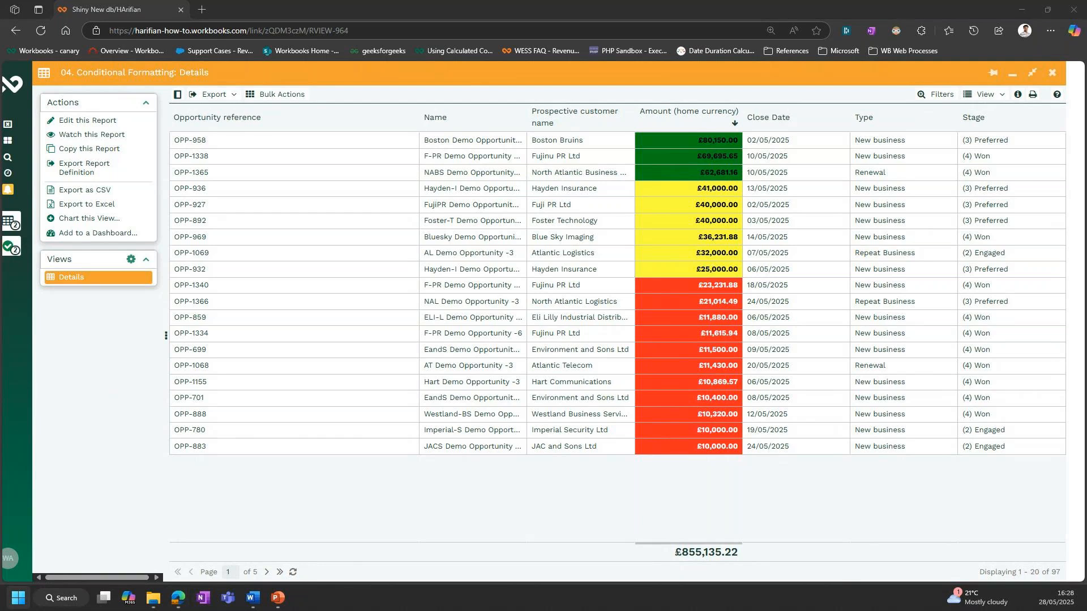
key(alt+Tab)
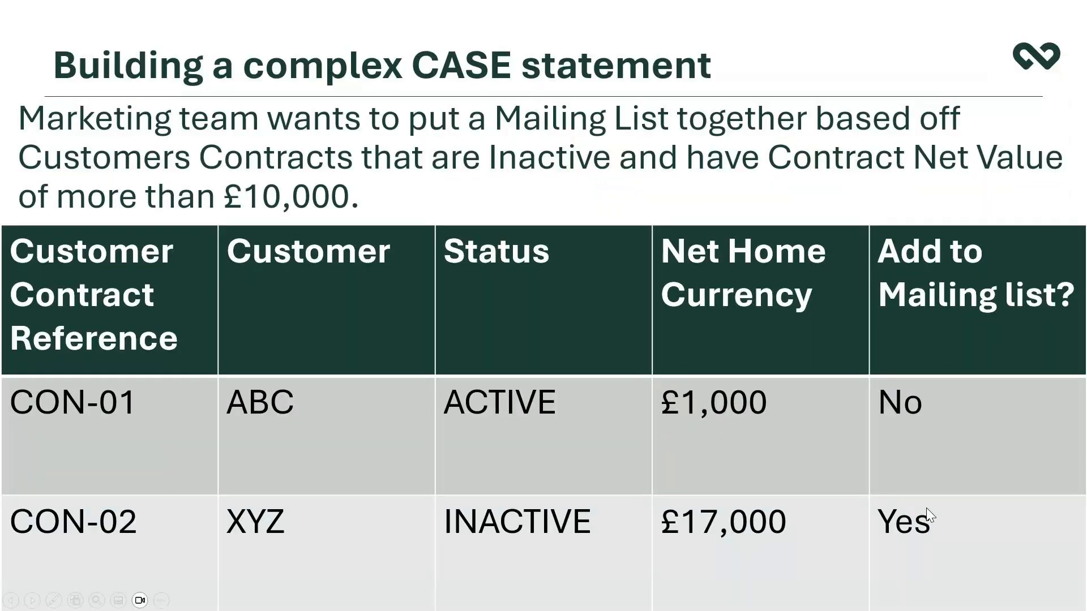
click(954, 444)
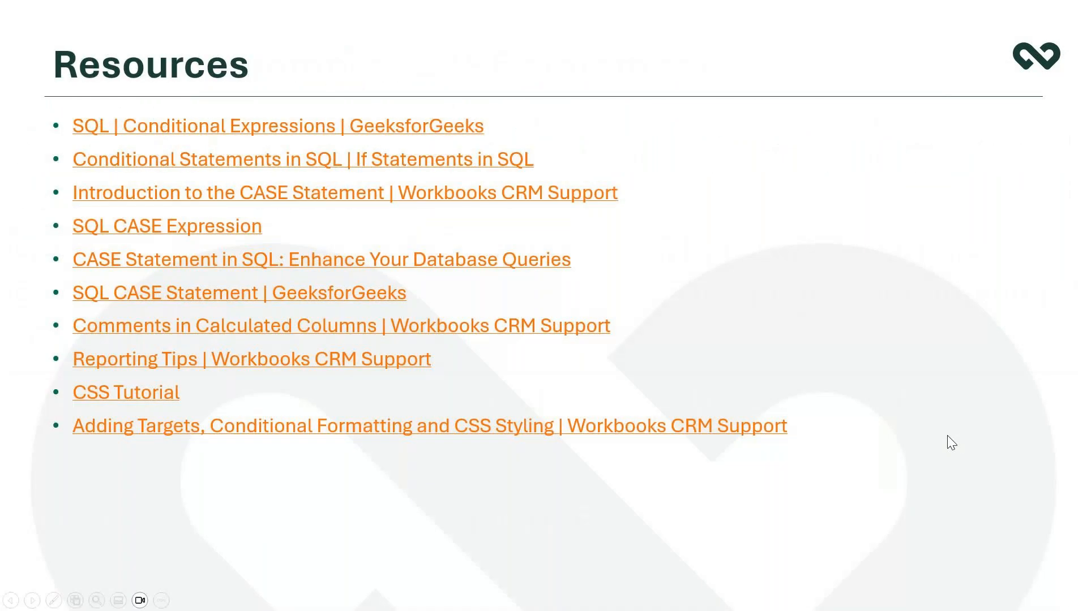